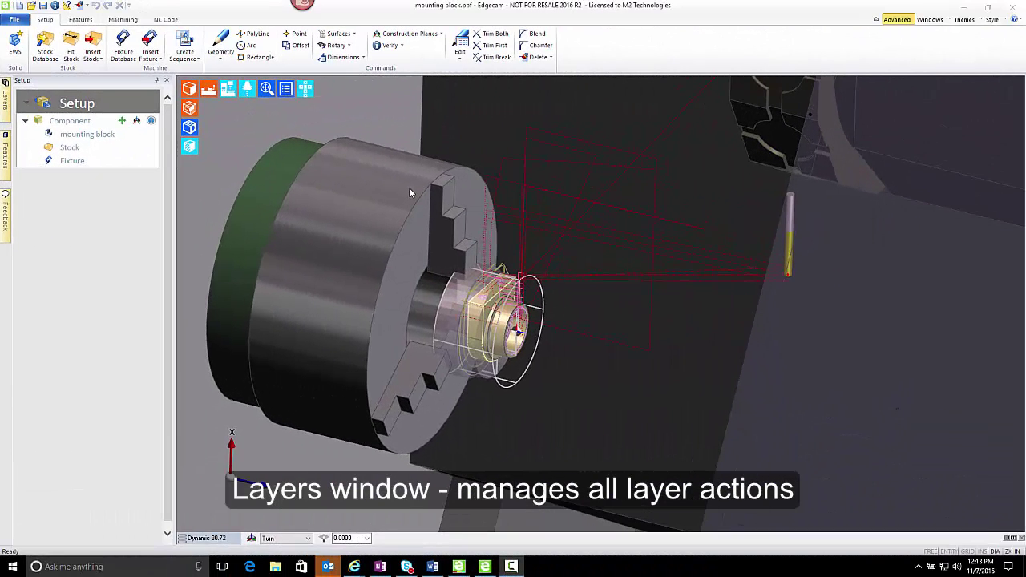
Pin the Layers window docked beside Setup, then bring up the Windows list
click(6, 104)
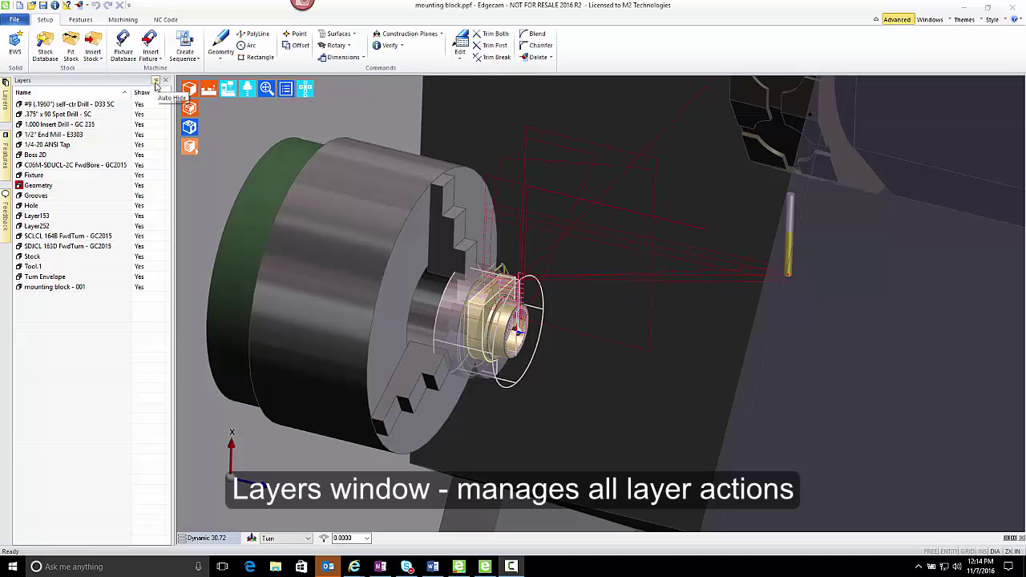
click(156, 84)
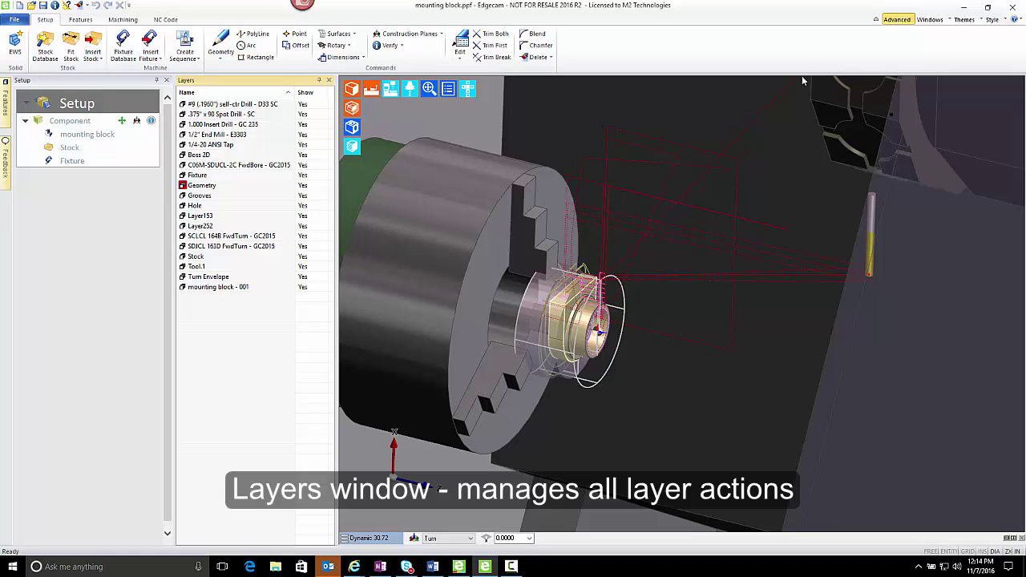
click(931, 19)
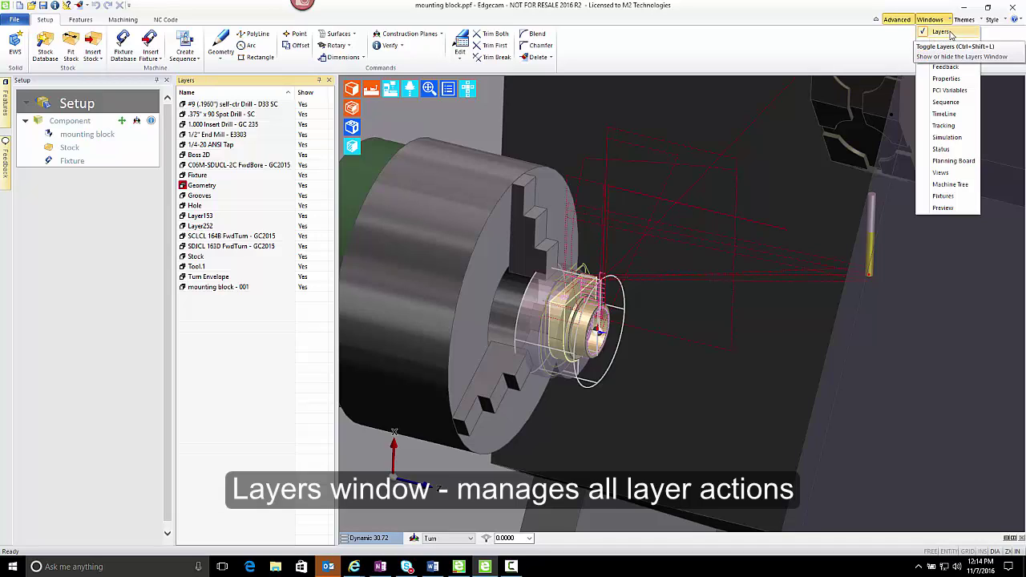
click(629, 62)
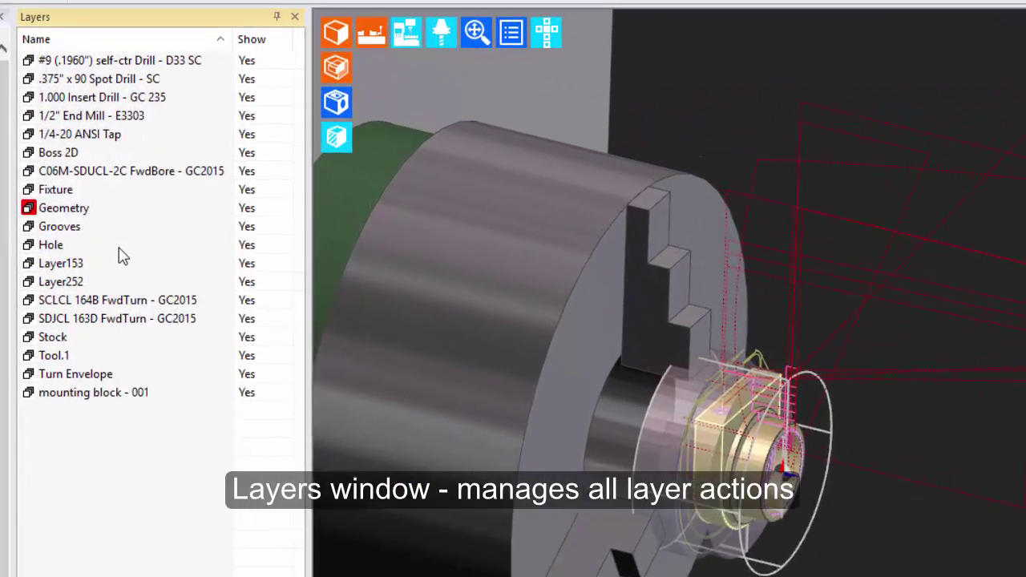
right_click(234, 206)
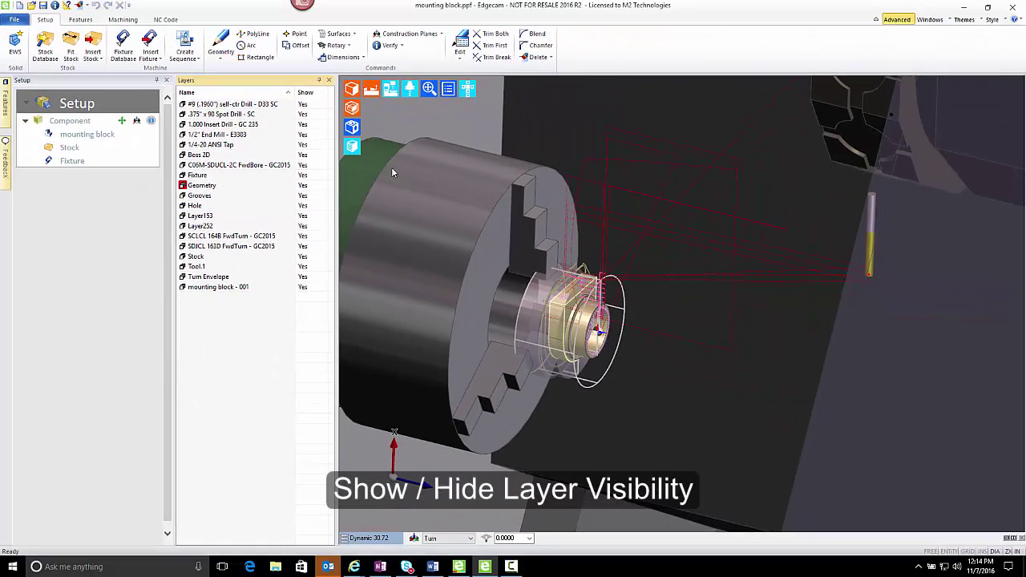
Hide the background machine geometry and the grey chuck, then zoom in on the part
click(392, 91)
click(406, 108)
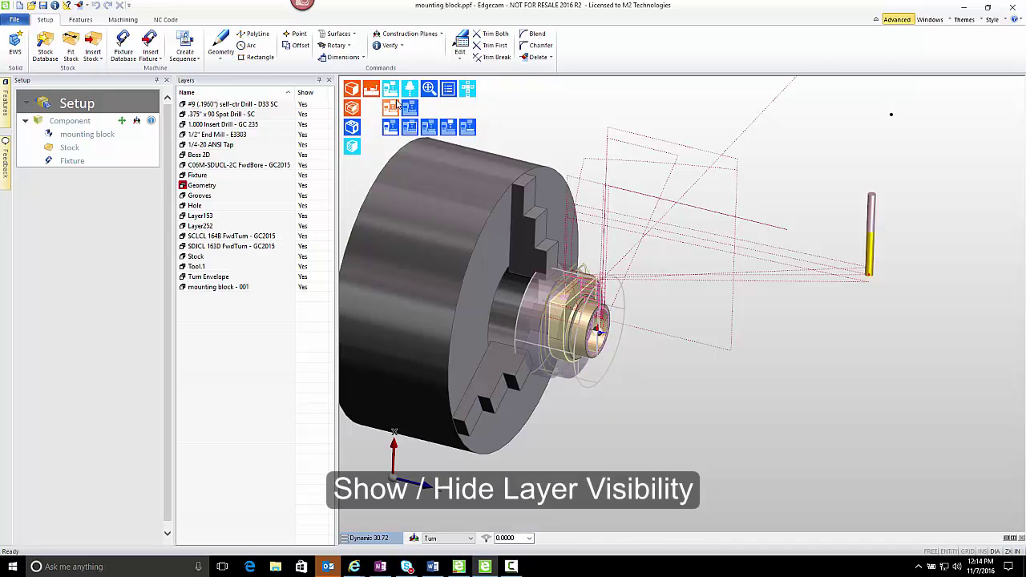
click(373, 91)
click(428, 89)
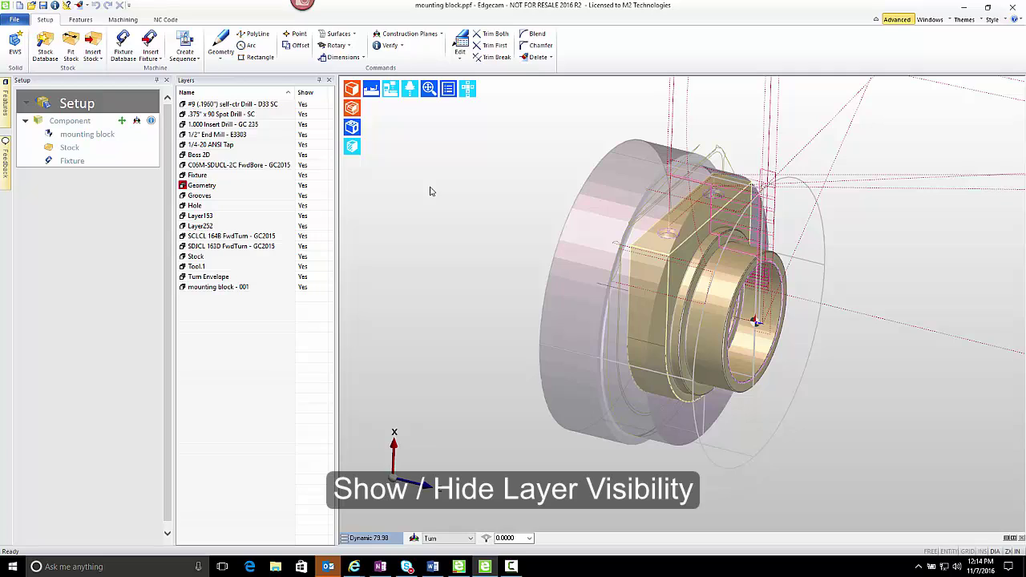
Hide the Stock, SDJCL 163D and SCLCL 164B layers from their right-click menus
right_click(203, 258)
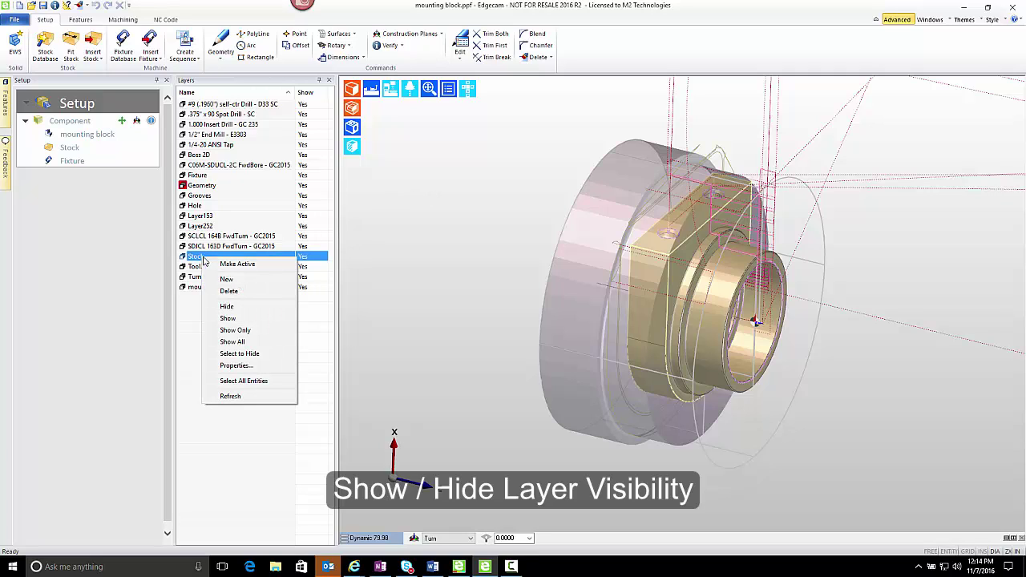
click(226, 307)
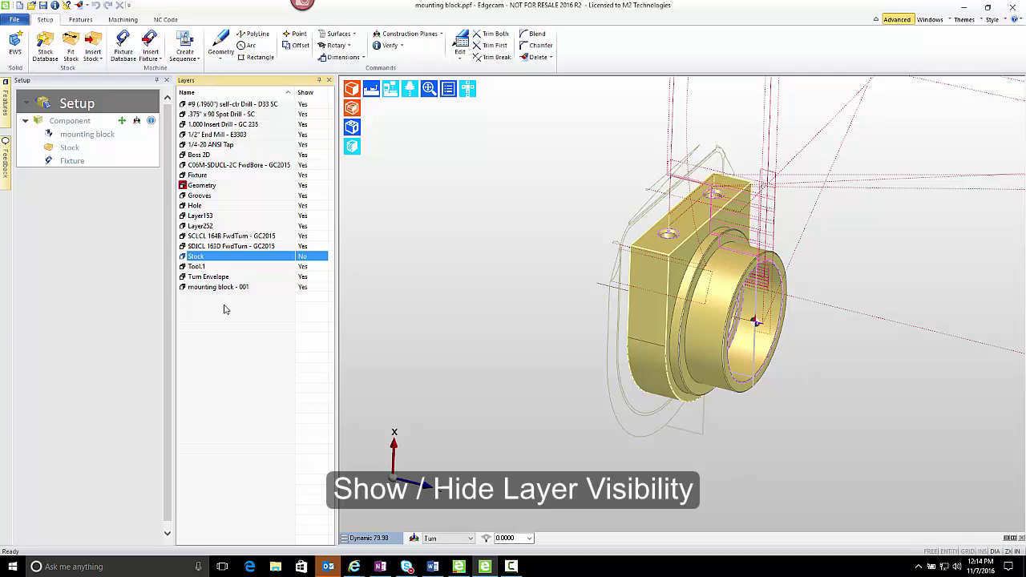
right_click(307, 248)
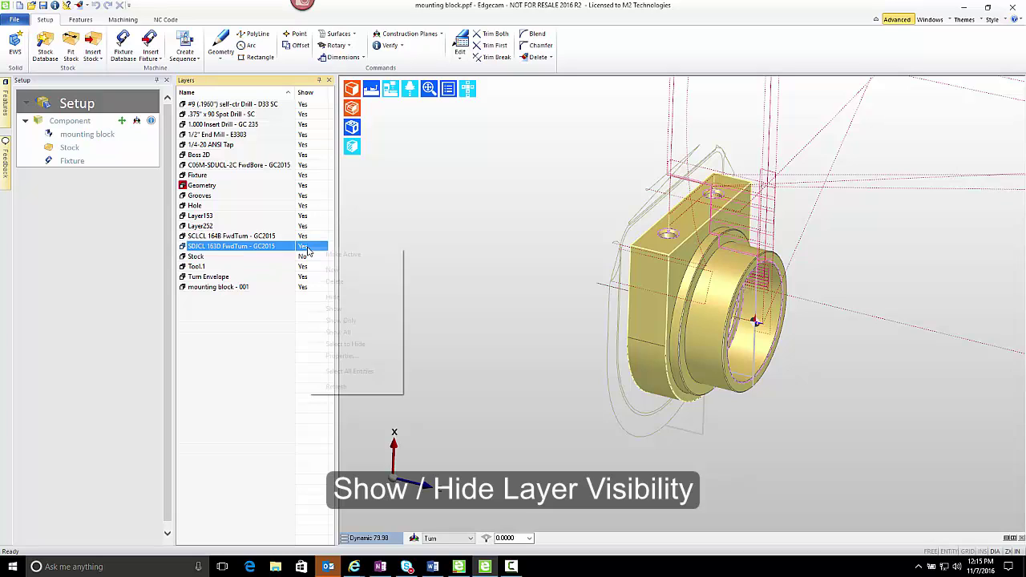
click(328, 299)
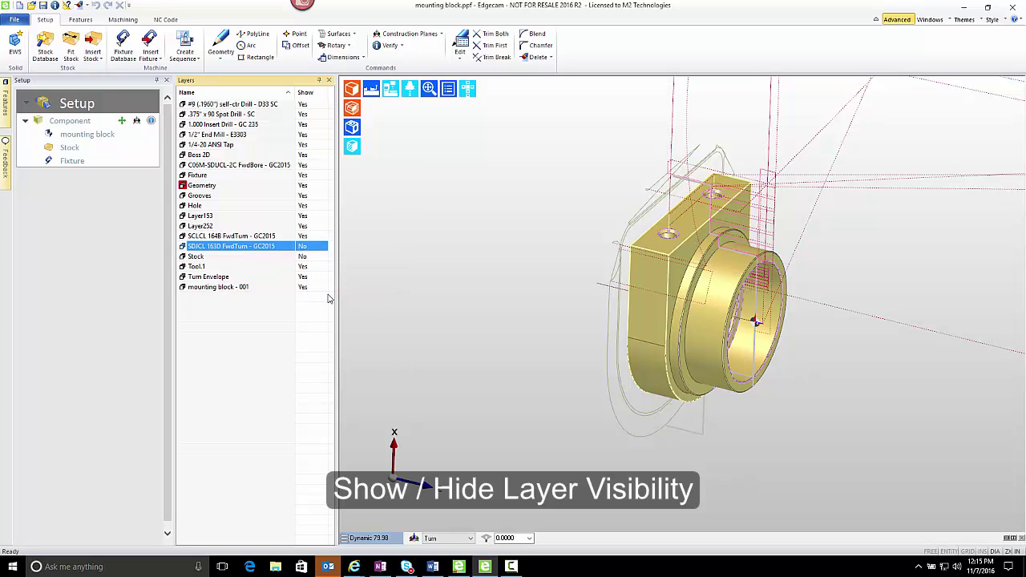
right_click(304, 236)
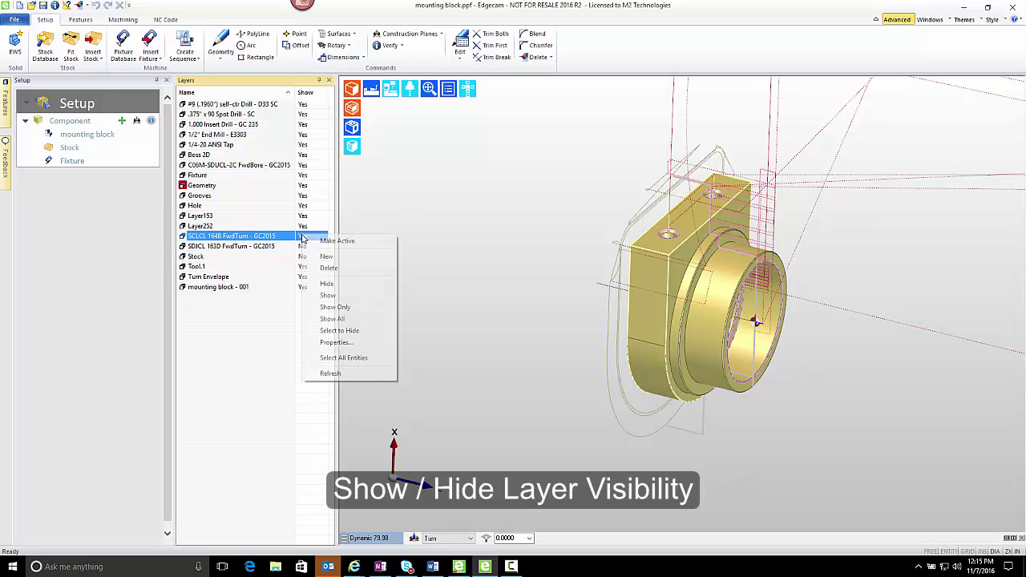
click(317, 285)
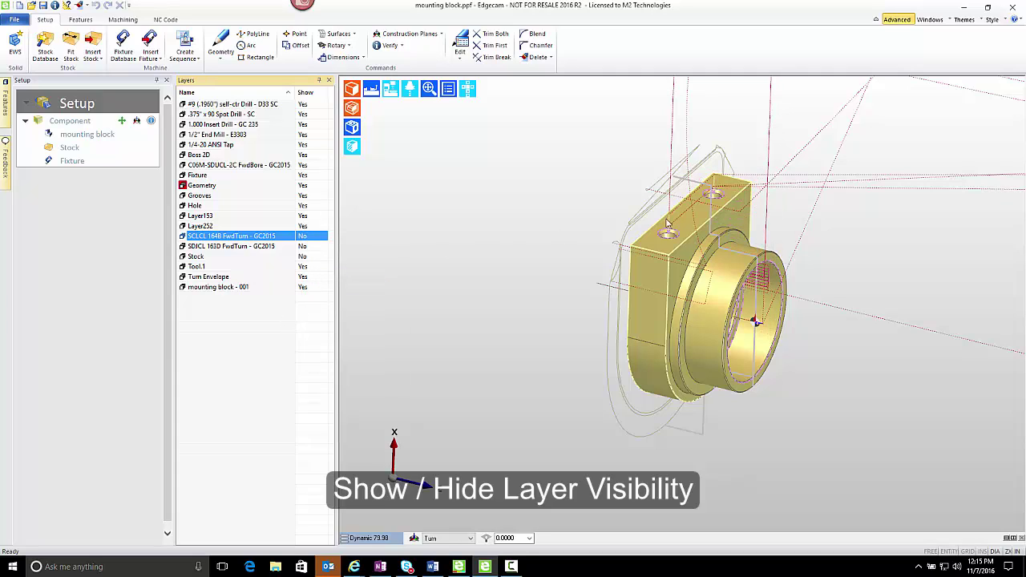
Toggle SCLCL 164B and Stock visibility on and off, leaving both hidden
click(310, 237)
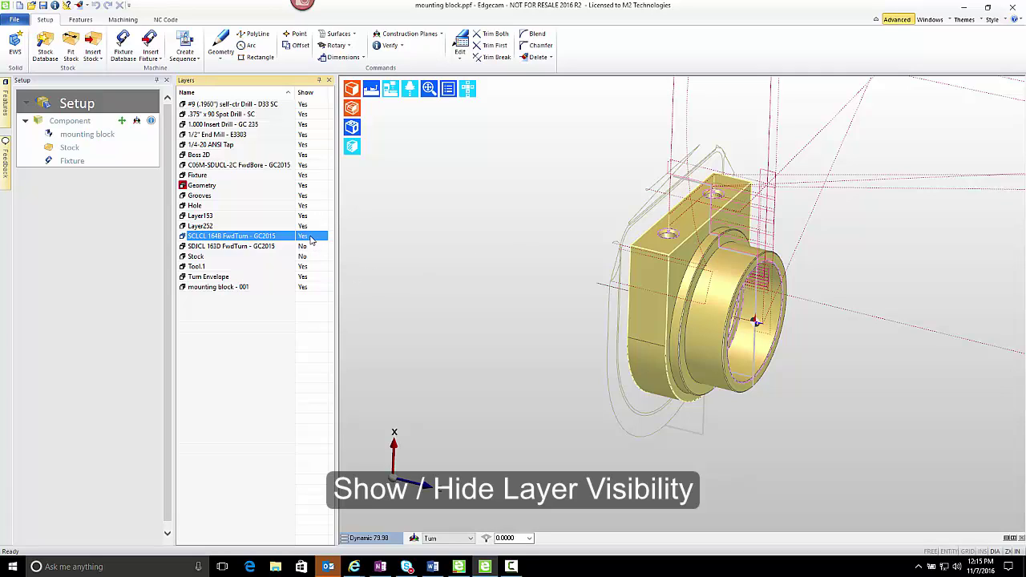
click(310, 237)
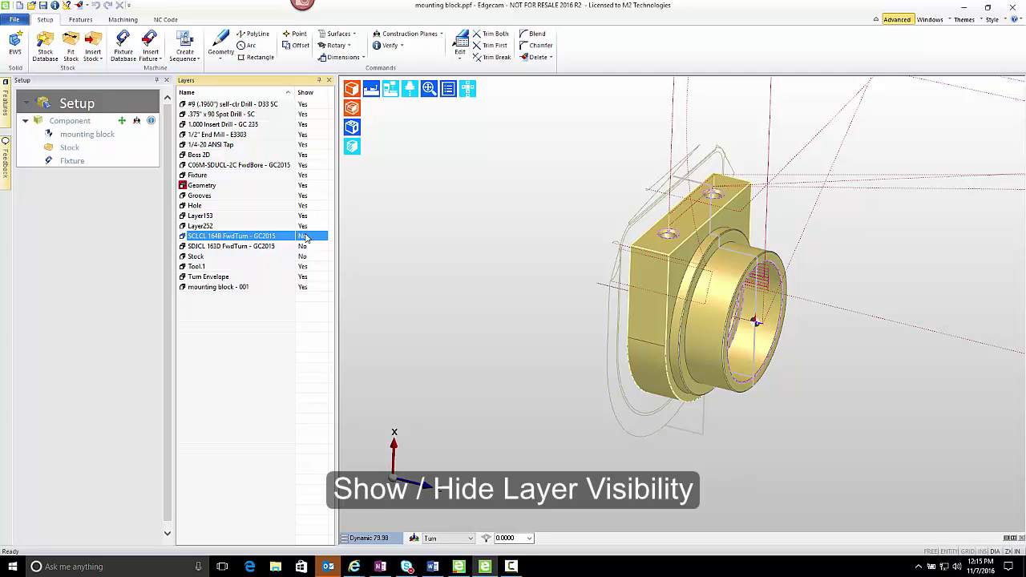
click(306, 239)
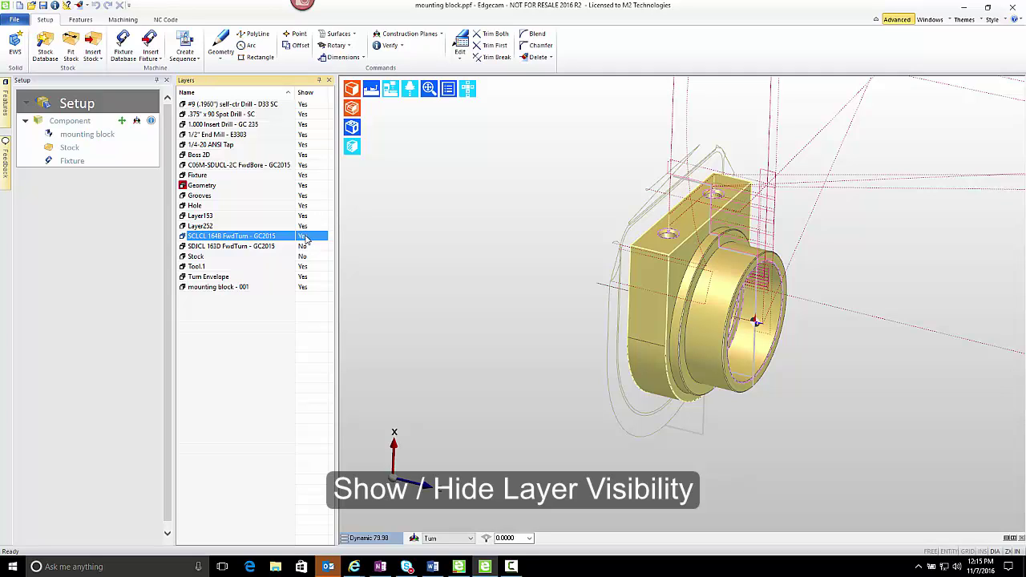
click(306, 240)
click(303, 257)
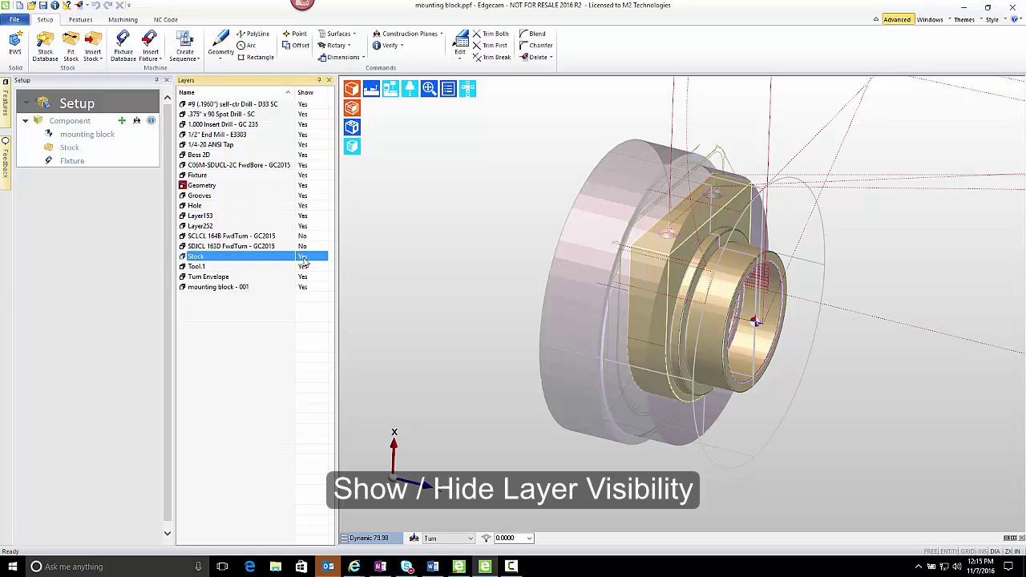
click(304, 257)
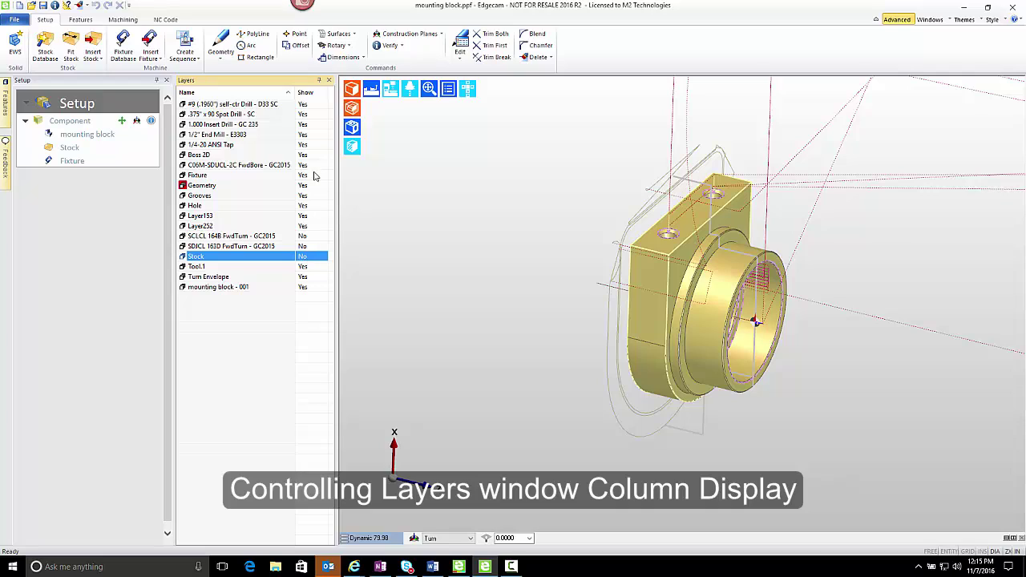
Sort the layers by the Show column both ways, then alphabetically by Name
click(308, 93)
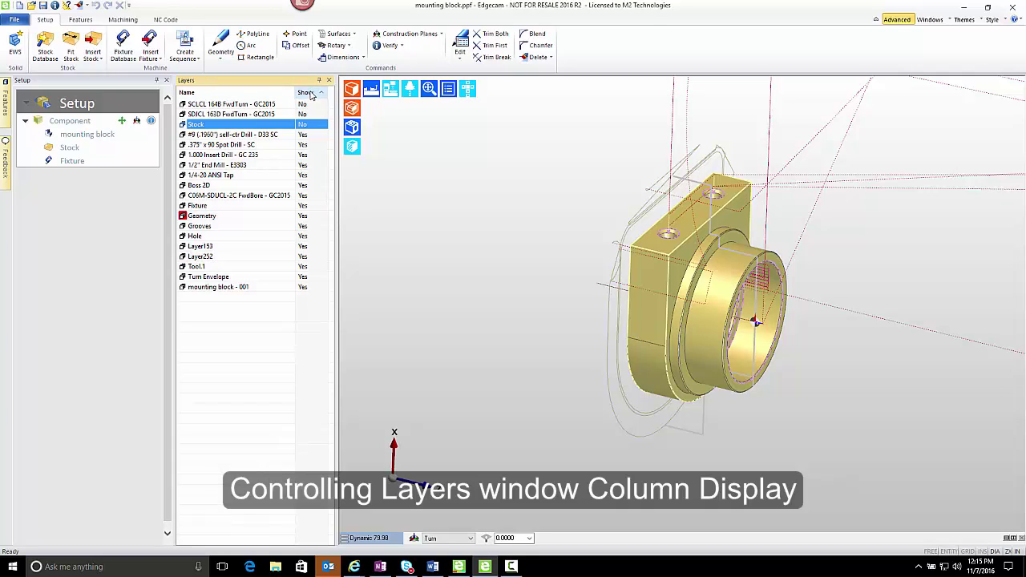
click(309, 93)
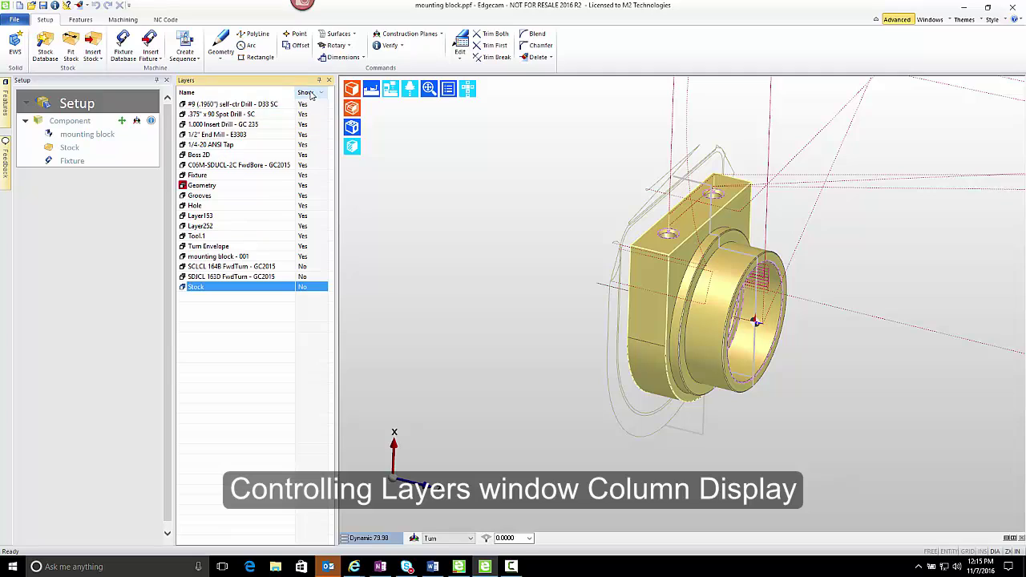
click(203, 95)
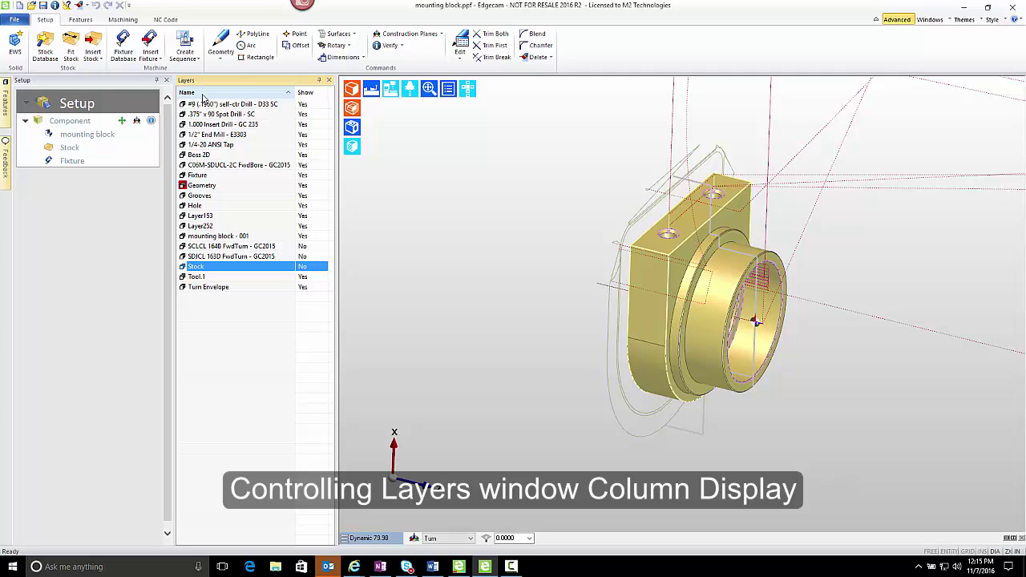
Create a layer named 'New Layer' and confirm its properties with Show ticked
right_click(236, 239)
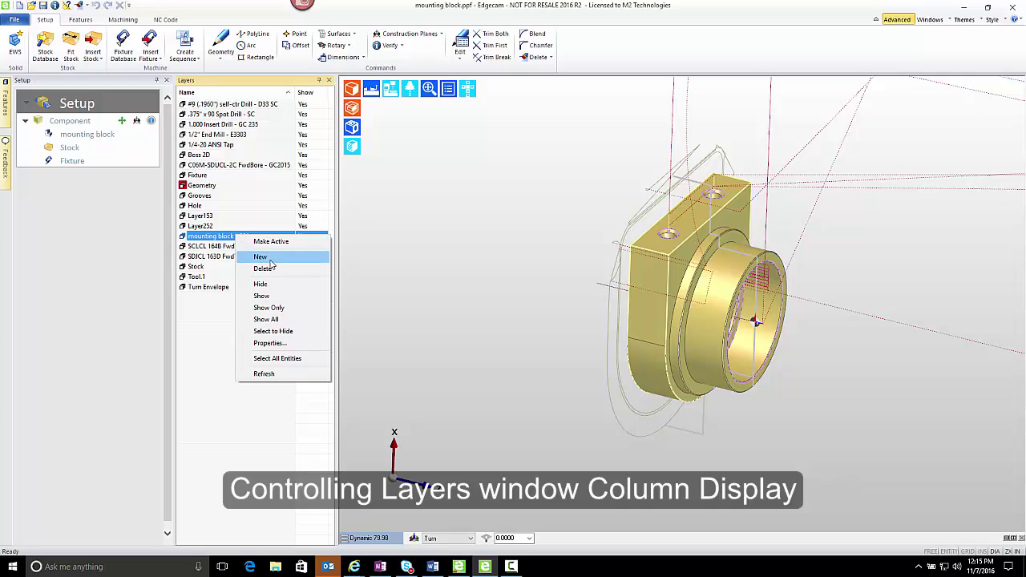
click(260, 256)
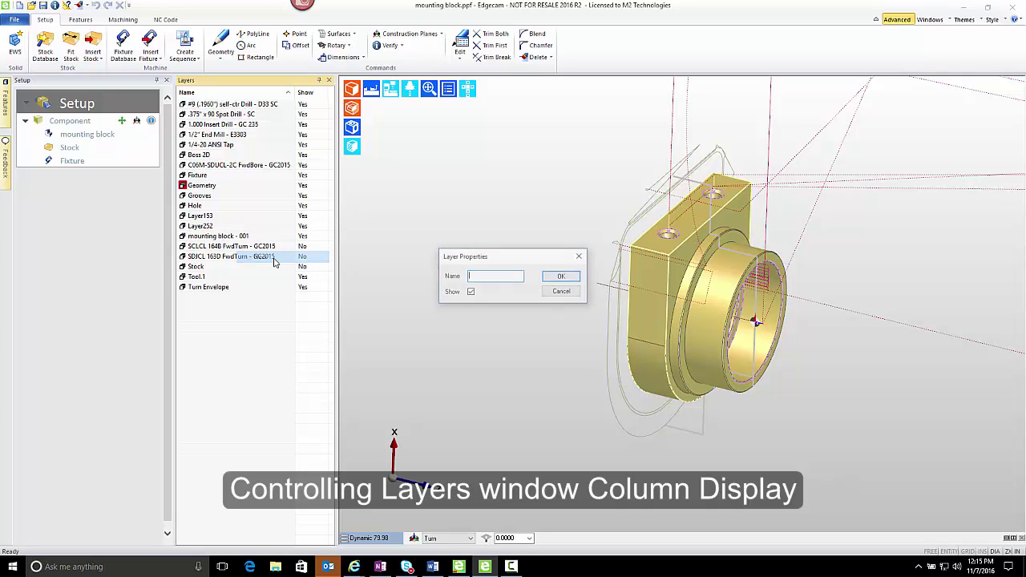
text(New Layer)
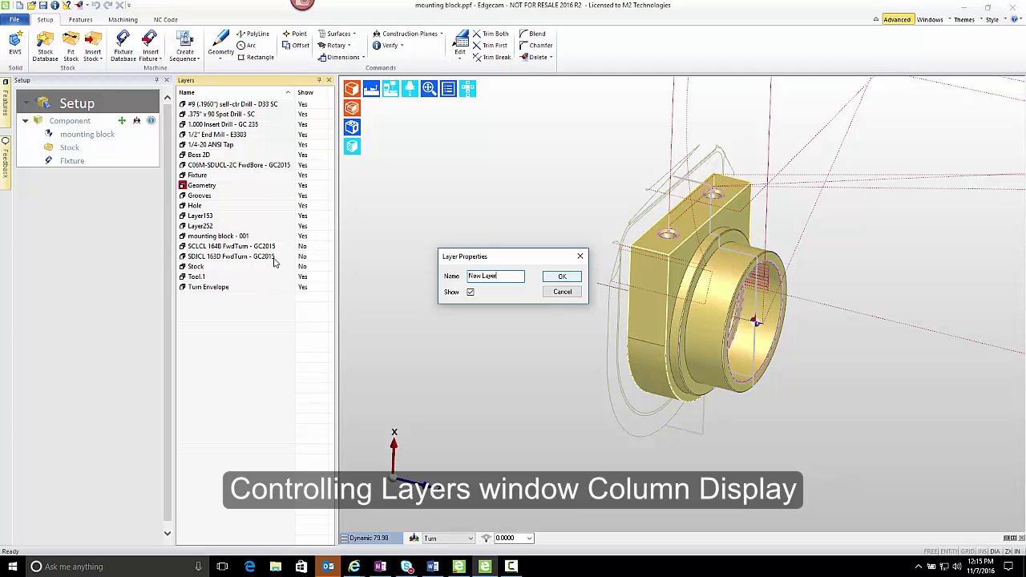
key(Return)
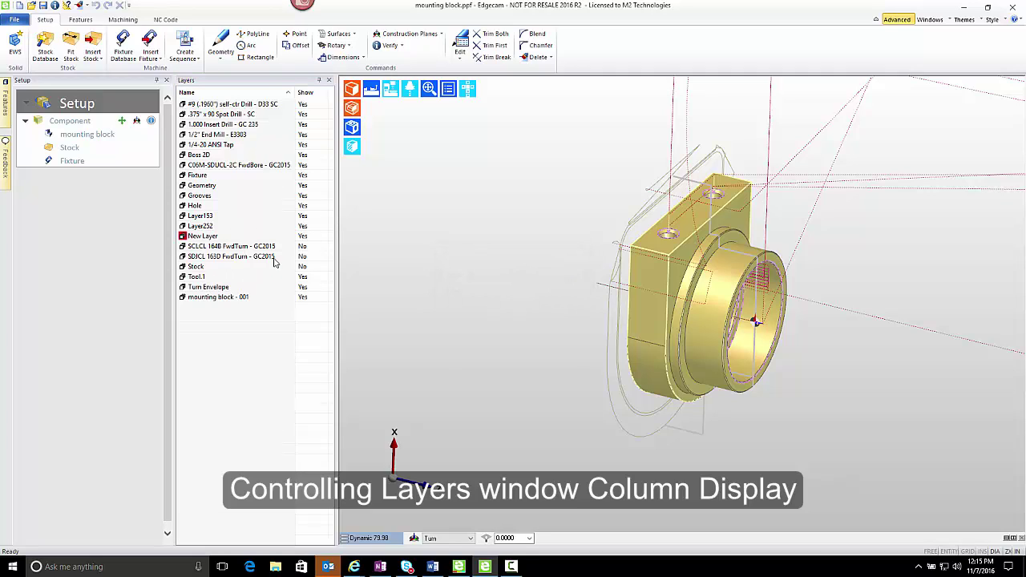
right_click(191, 242)
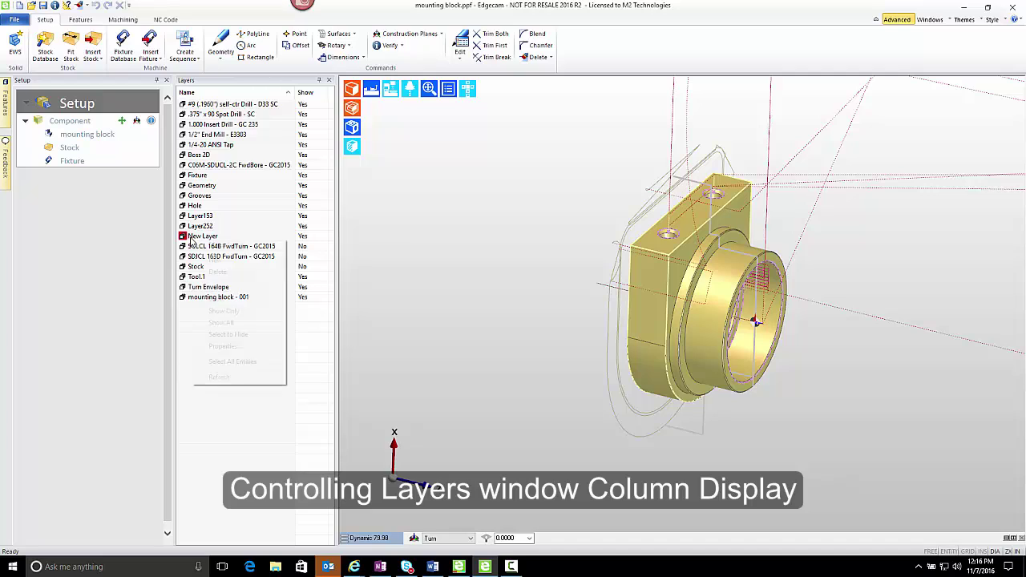
click(218, 346)
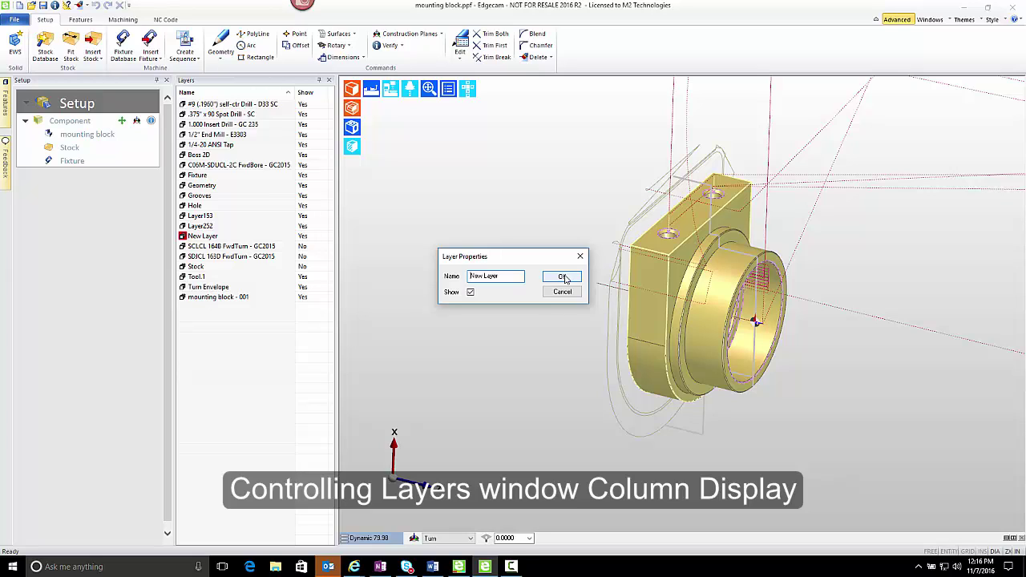
click(565, 277)
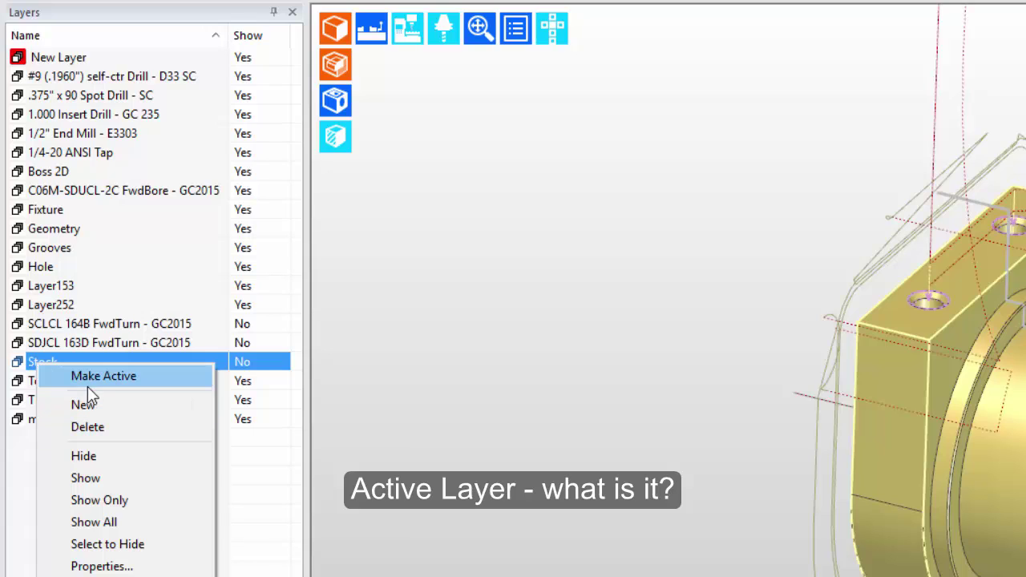
Make Stock the active layer, show it, and view the part from the side Turn view
click(104, 374)
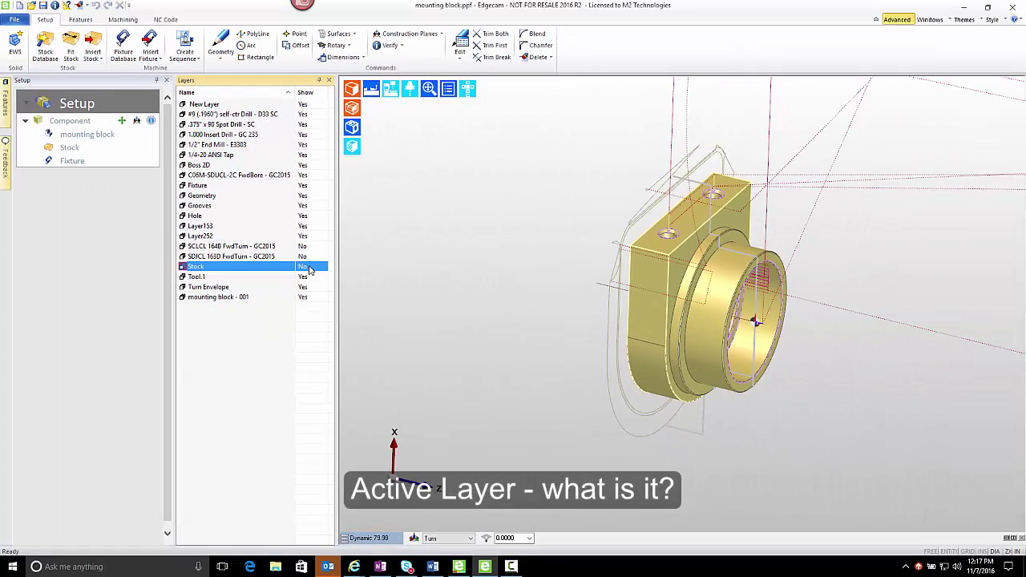
click(303, 267)
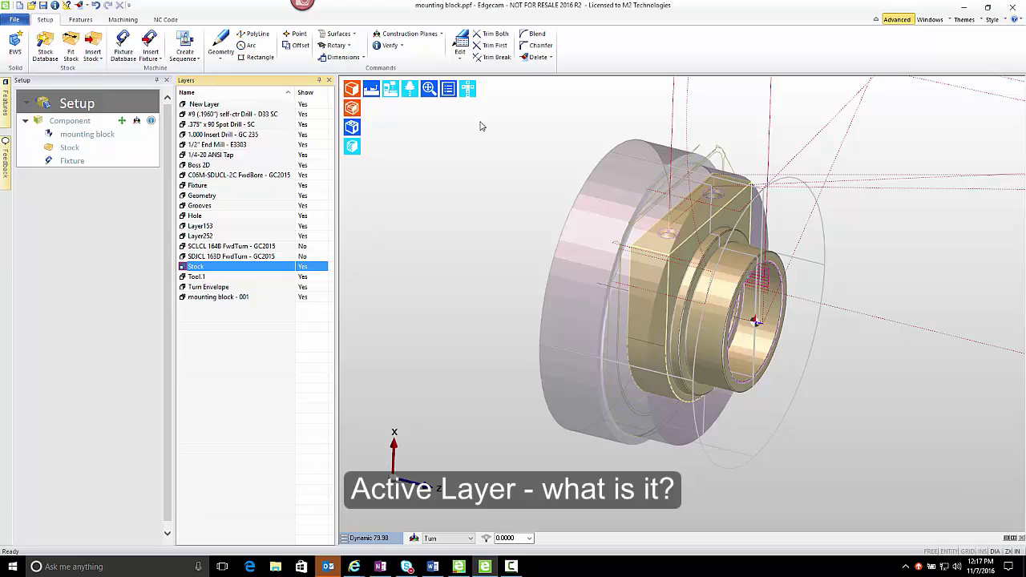
click(467, 88)
click(450, 128)
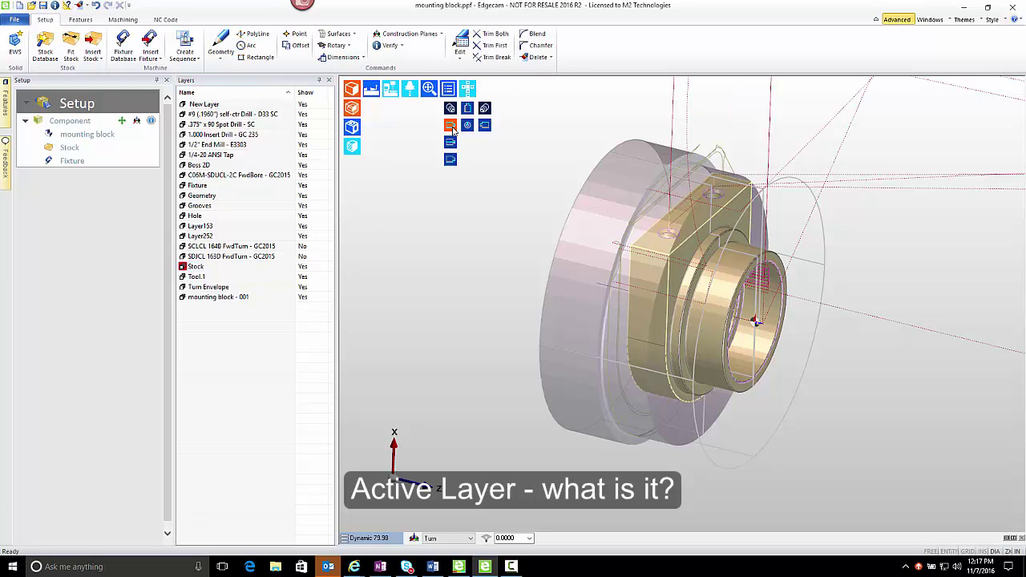
middle_drag(426, 198, 355, 241)
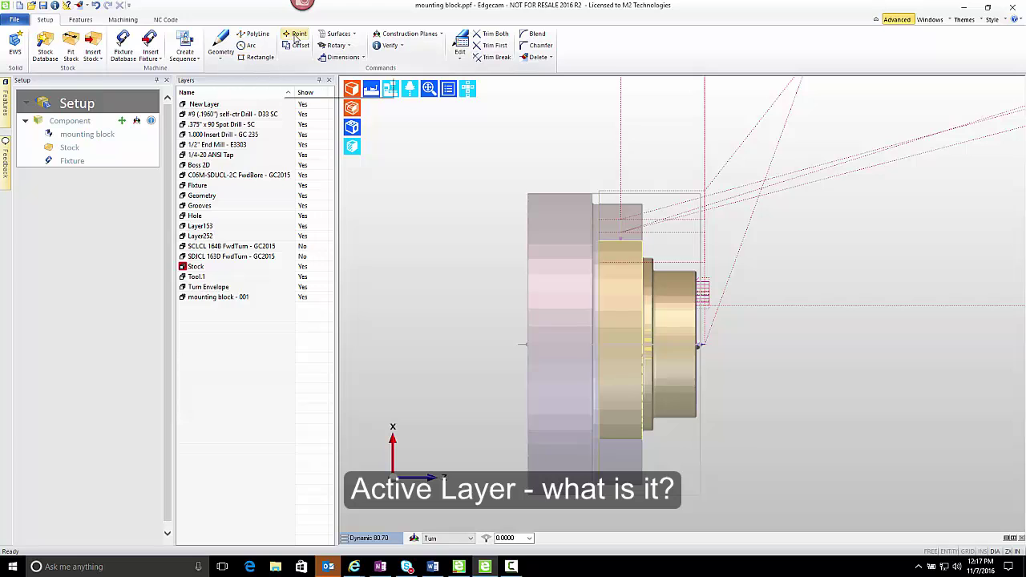
Place a red point at X5 Z1 on New Layer
click(295, 37)
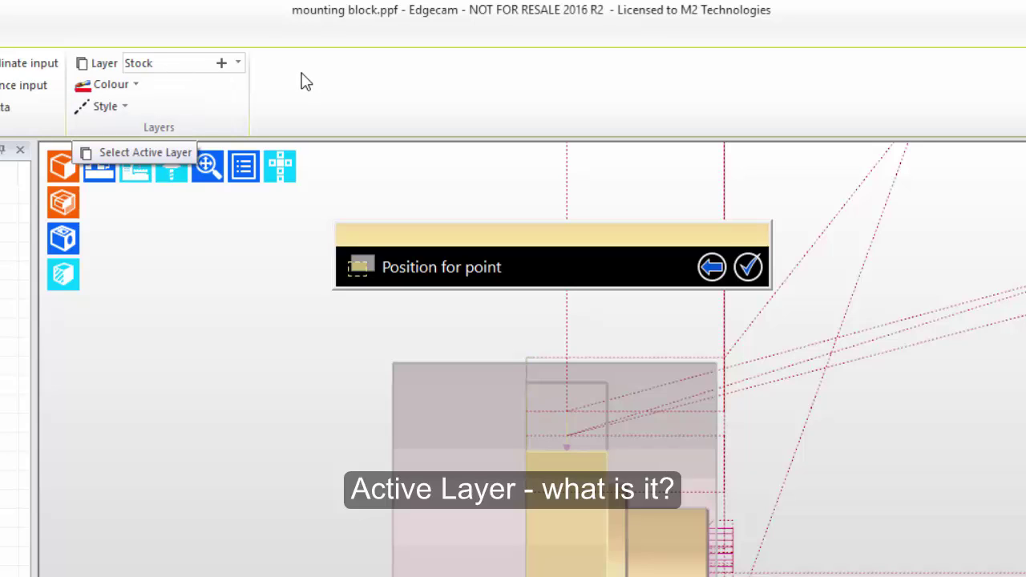
click(238, 64)
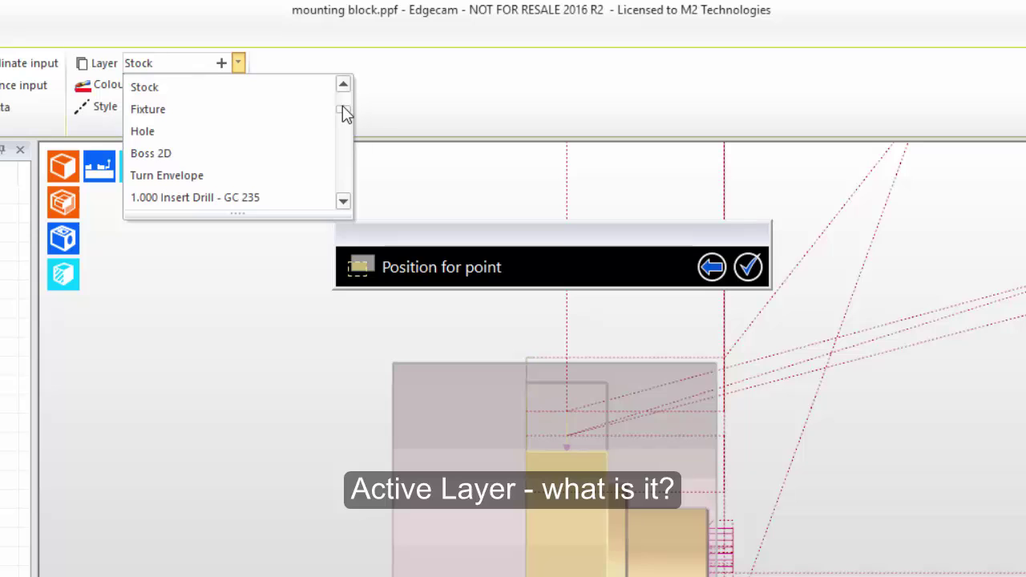
drag(342, 112, 343, 204)
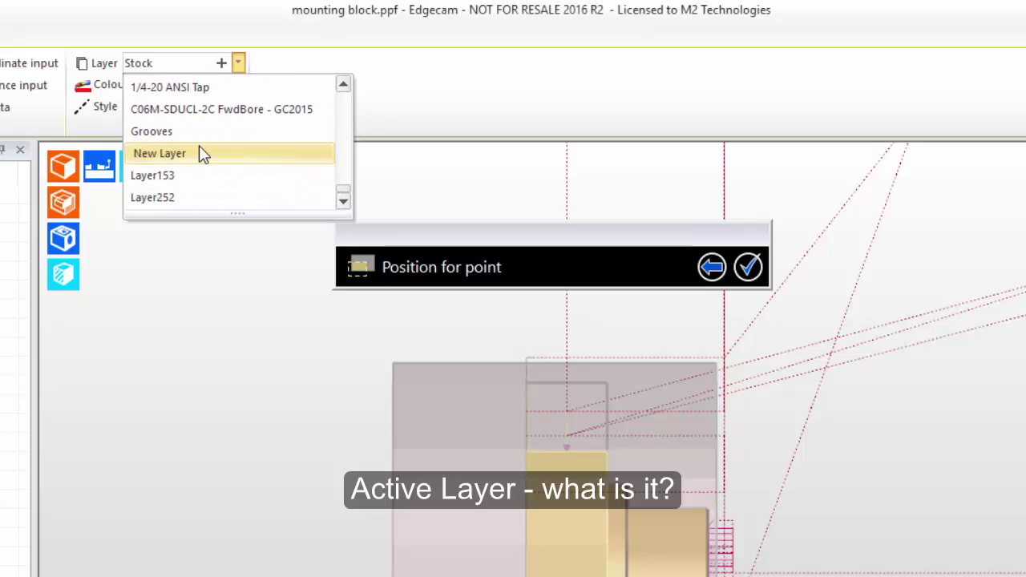
click(176, 155)
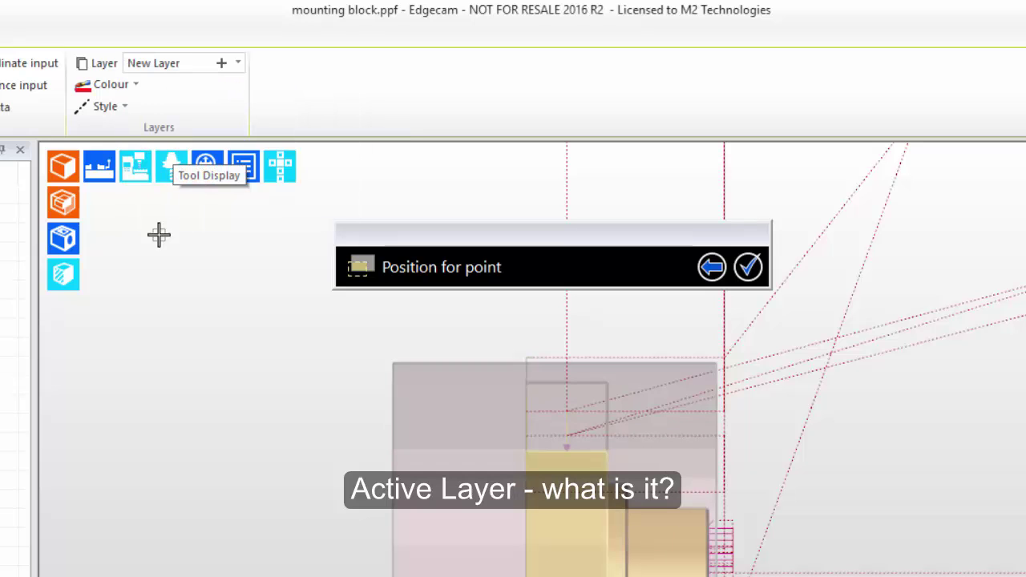
click(136, 85)
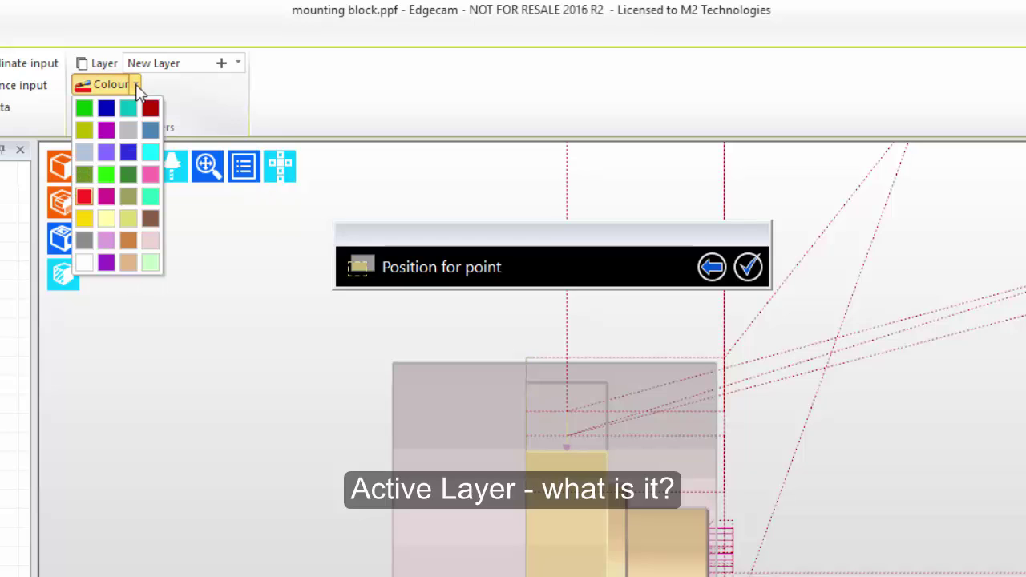
click(88, 201)
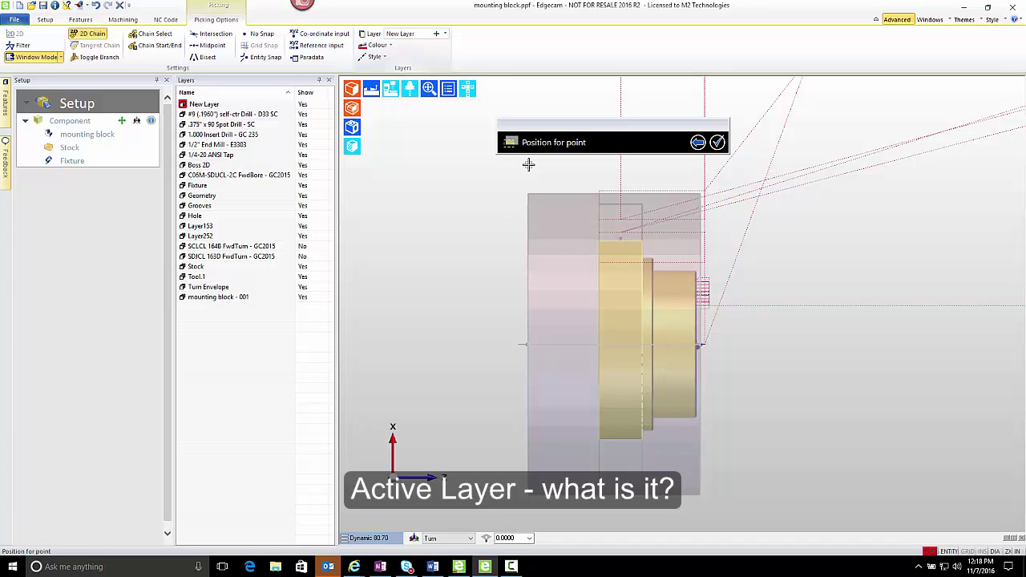
text(X5z)
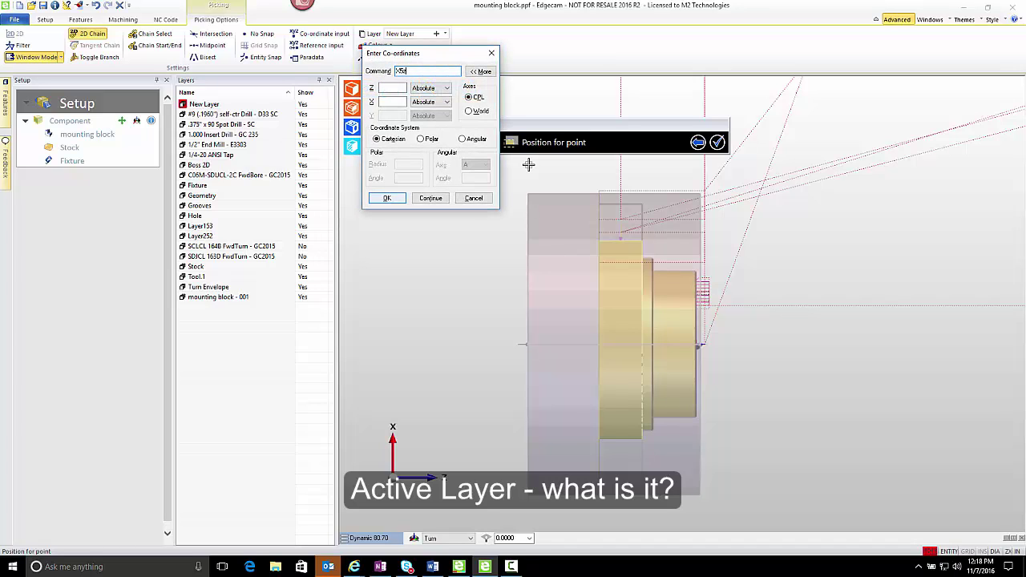
text(1)
key(Return)
key(Escape)
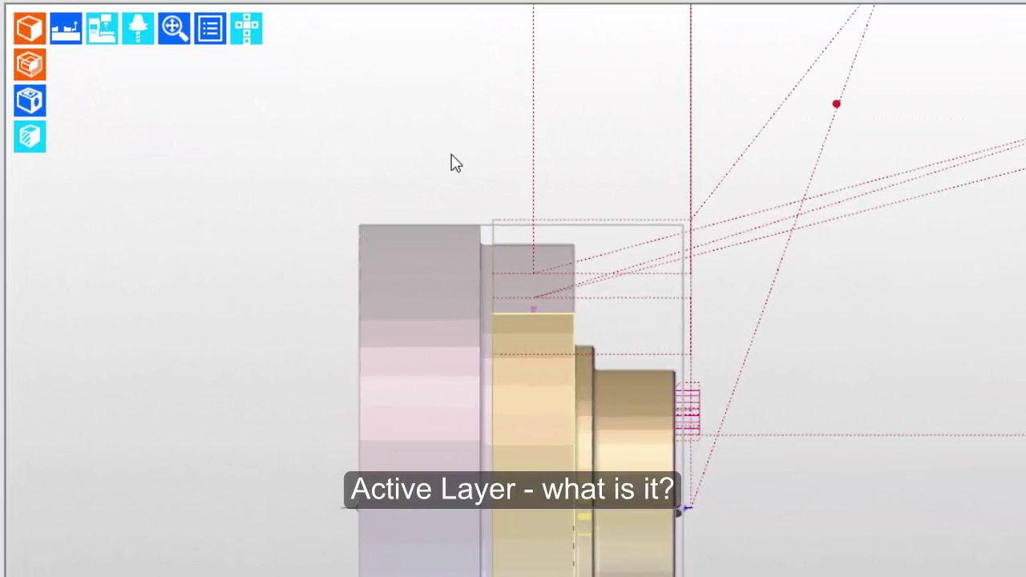
right_click(916, 106)
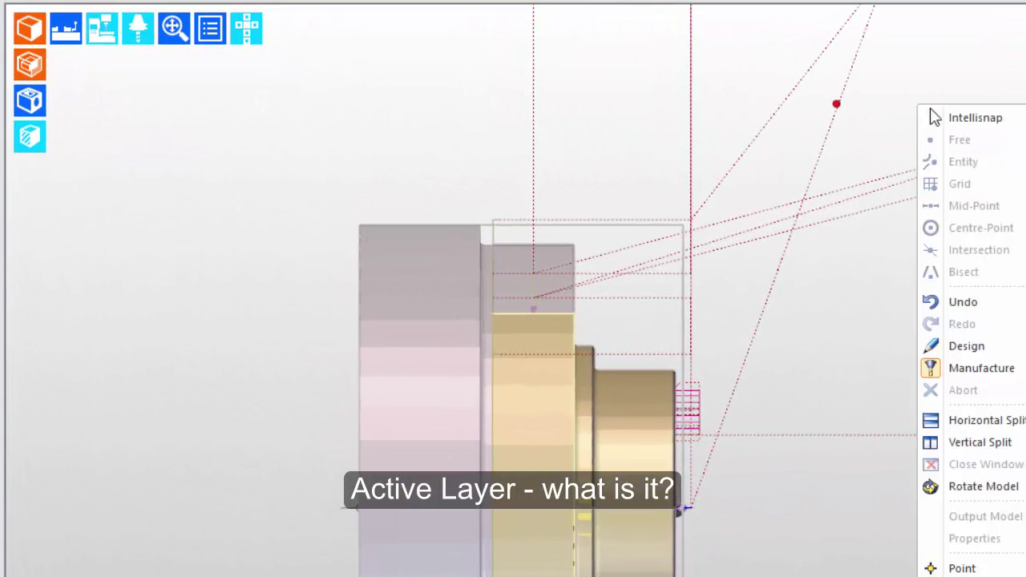
click(975, 122)
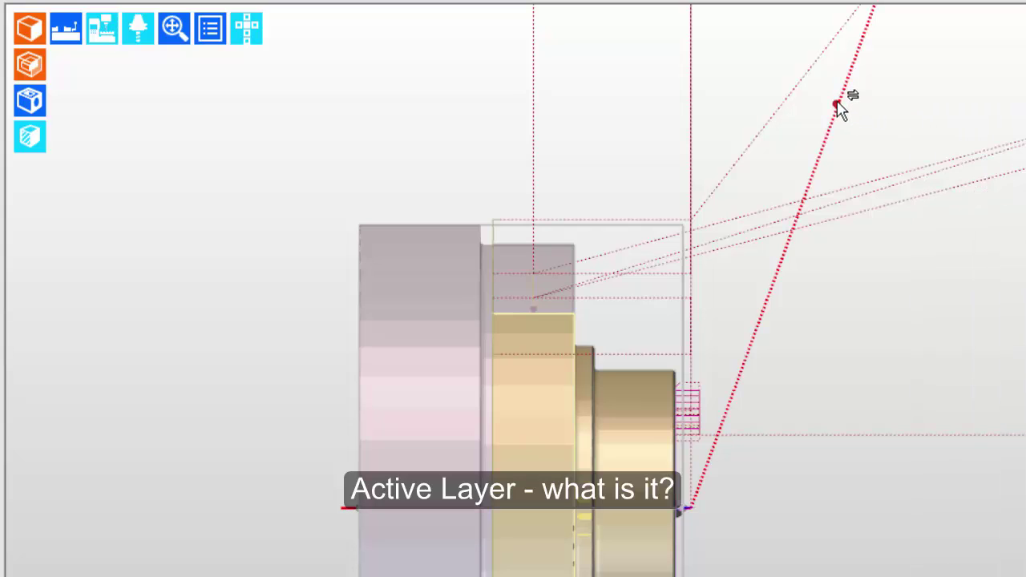
mouse_move(837, 105)
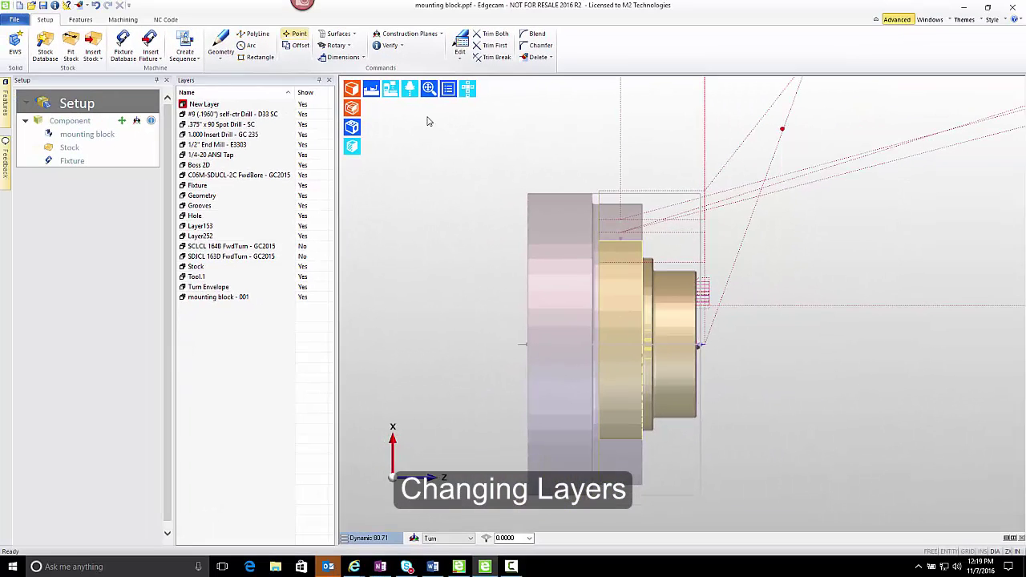
Rename New Layer to 'Approach Points' in its layer properties
right_click(230, 105)
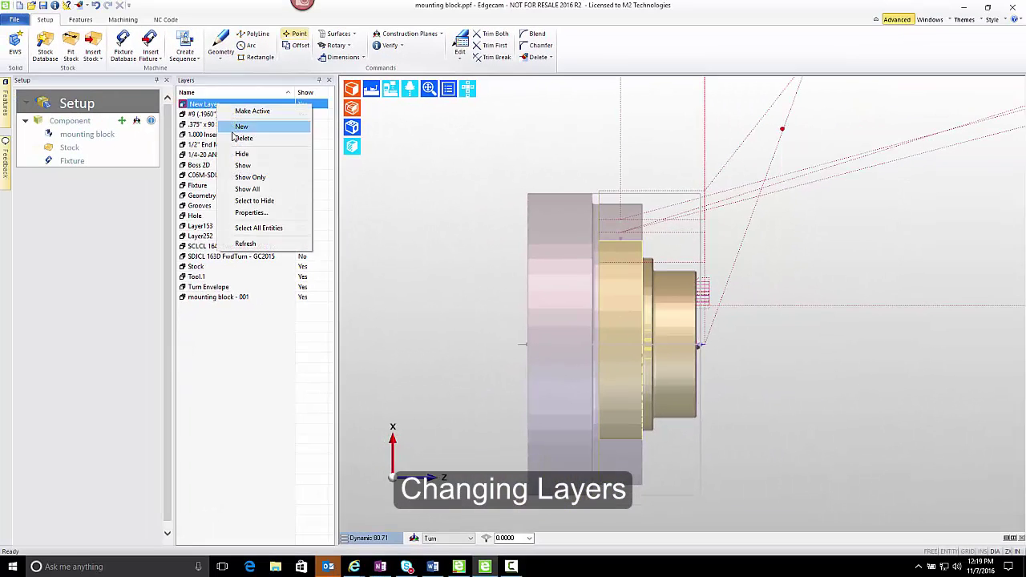
click(251, 215)
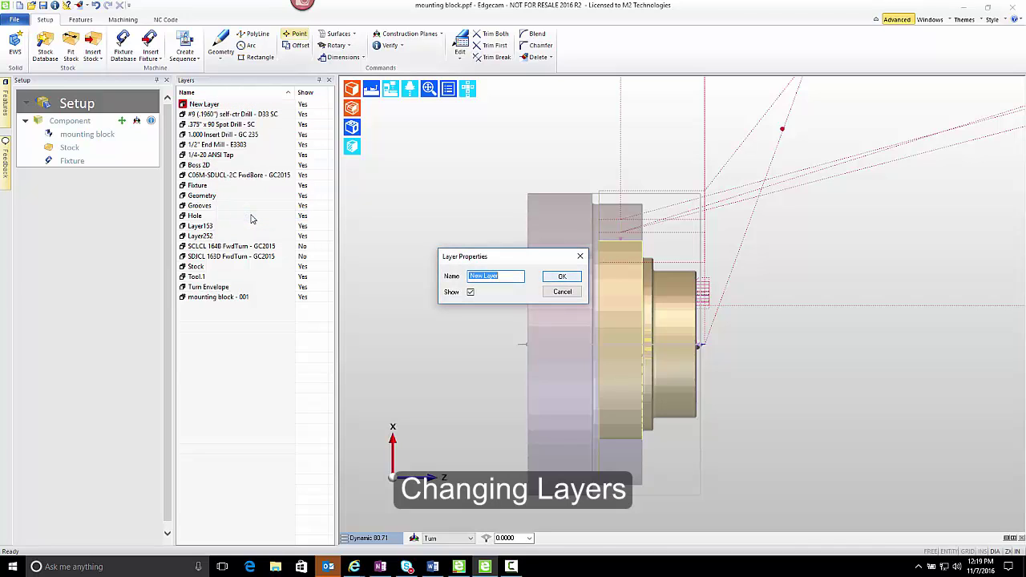
key(BackSpace)
text(Approach Points)
key(Return)
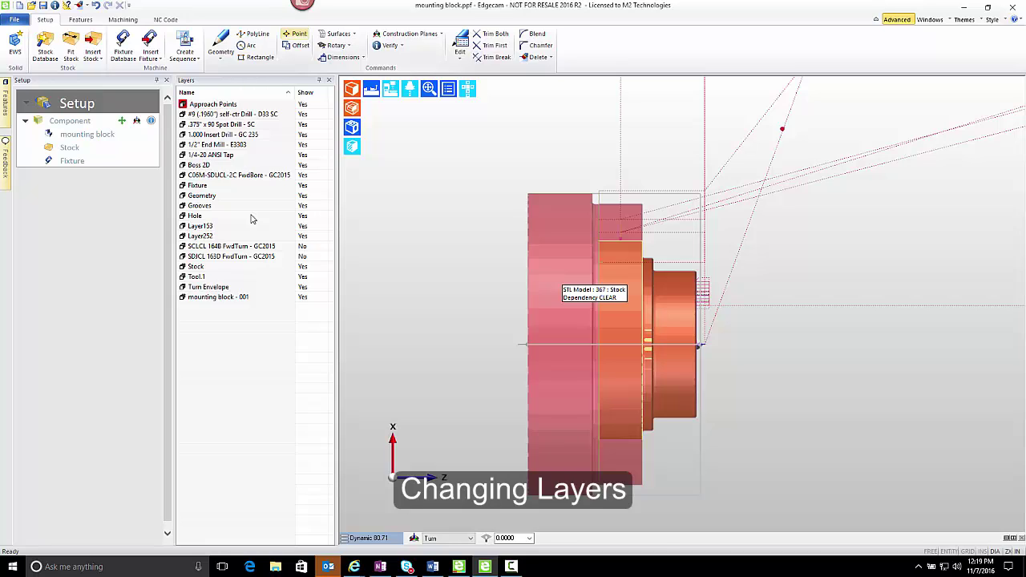
Toggle the Approach Points Show cell off and on, leaving it visible
click(303, 105)
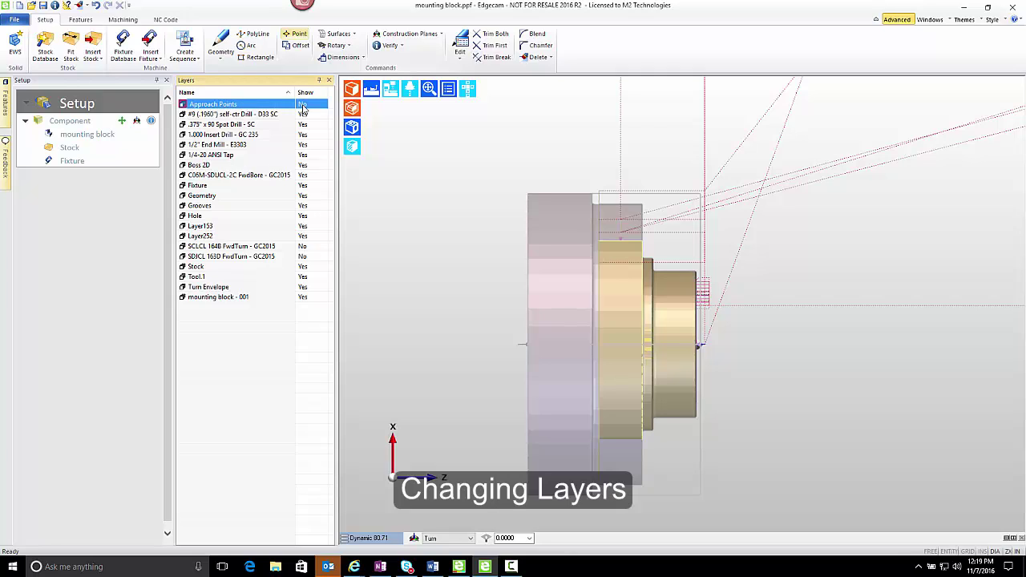
click(303, 106)
click(302, 107)
click(303, 106)
Move the red point onto a new layer named 'Try This' via its settings
mouse_move(784, 133)
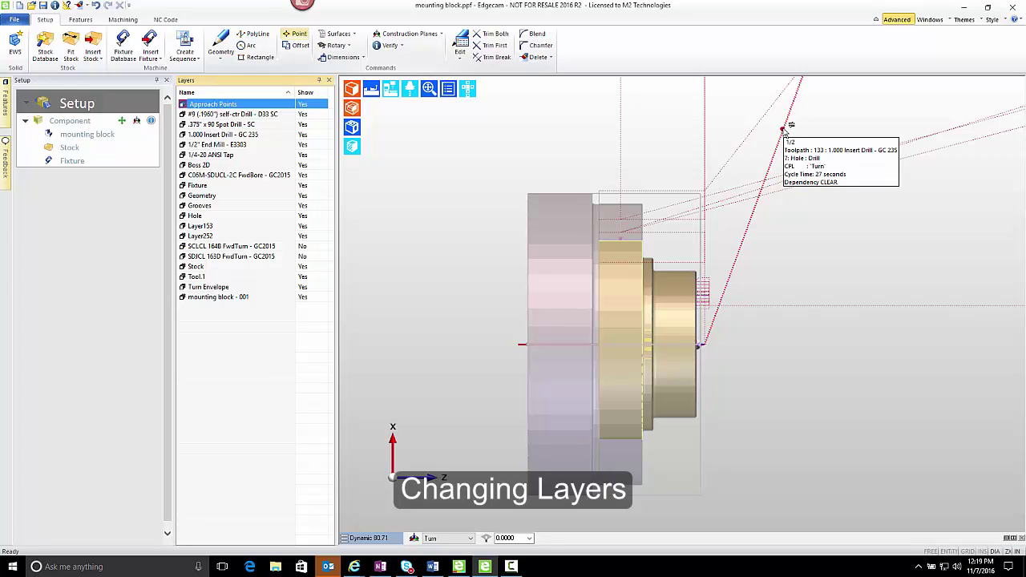
scroll(784, 132, up, 2)
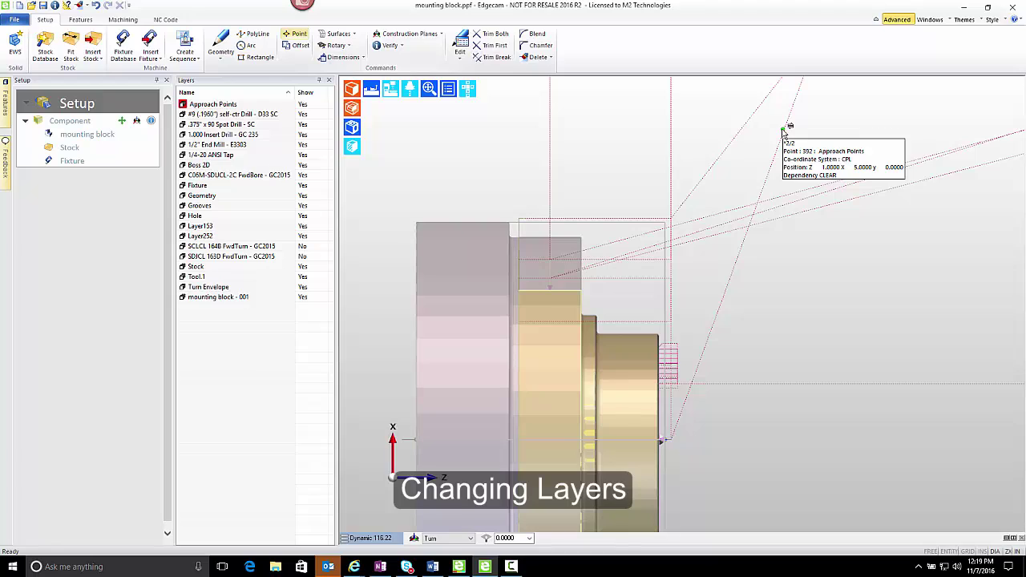
double_click(784, 132)
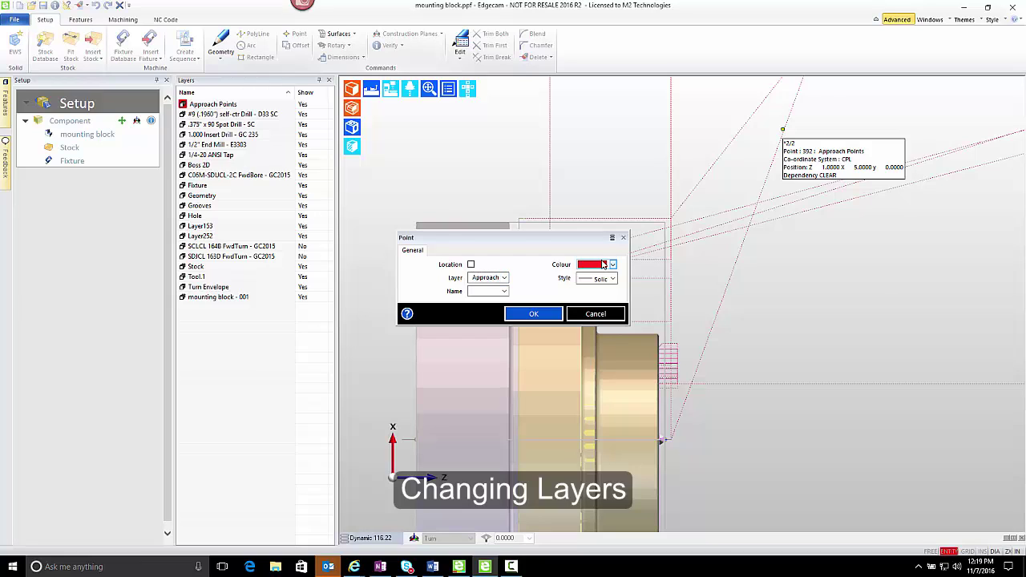
click(489, 278)
text(Try This)
click(534, 315)
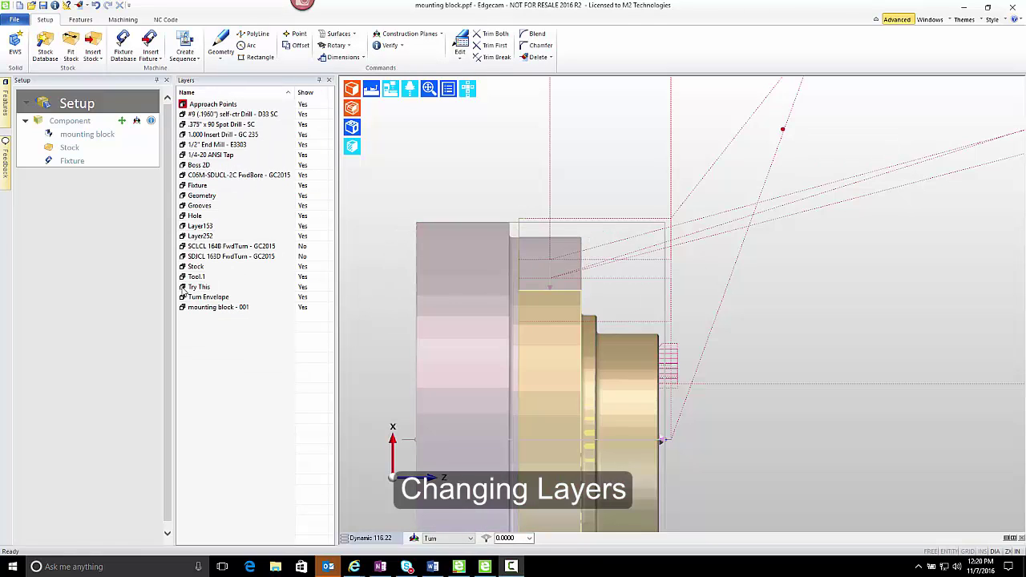
Toggle the Try This layer's visibility off and on, leaving it shown
click(306, 290)
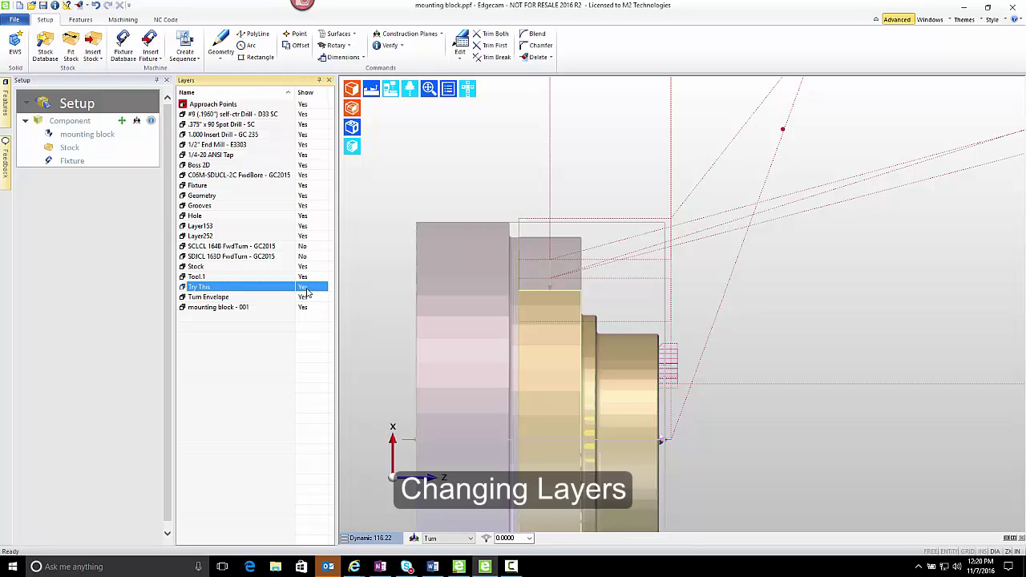
click(306, 292)
click(306, 292)
click(306, 292)
click(306, 291)
Window-select the approach points for attribute change and open their Layer drop-down
click(459, 53)
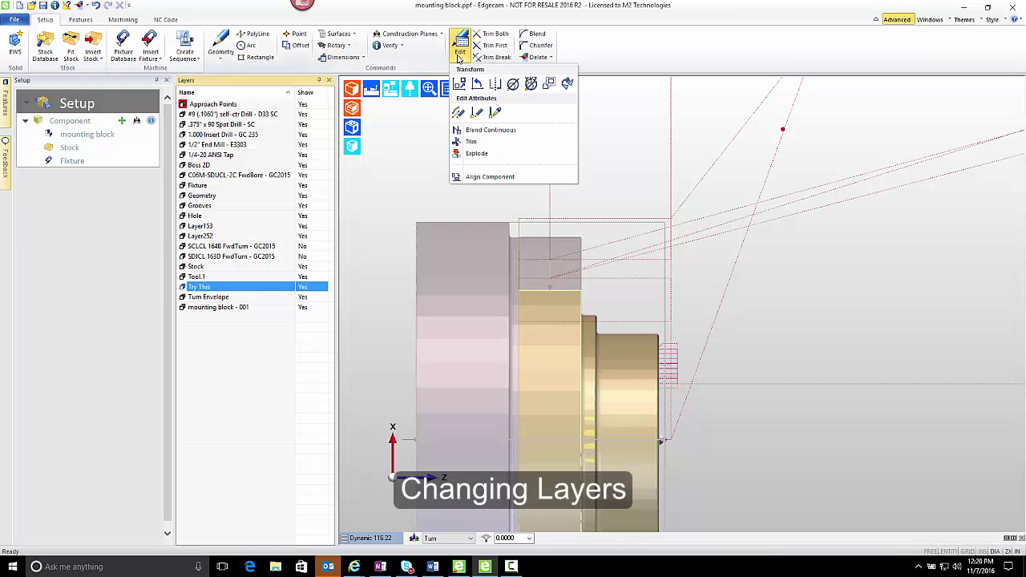
click(459, 115)
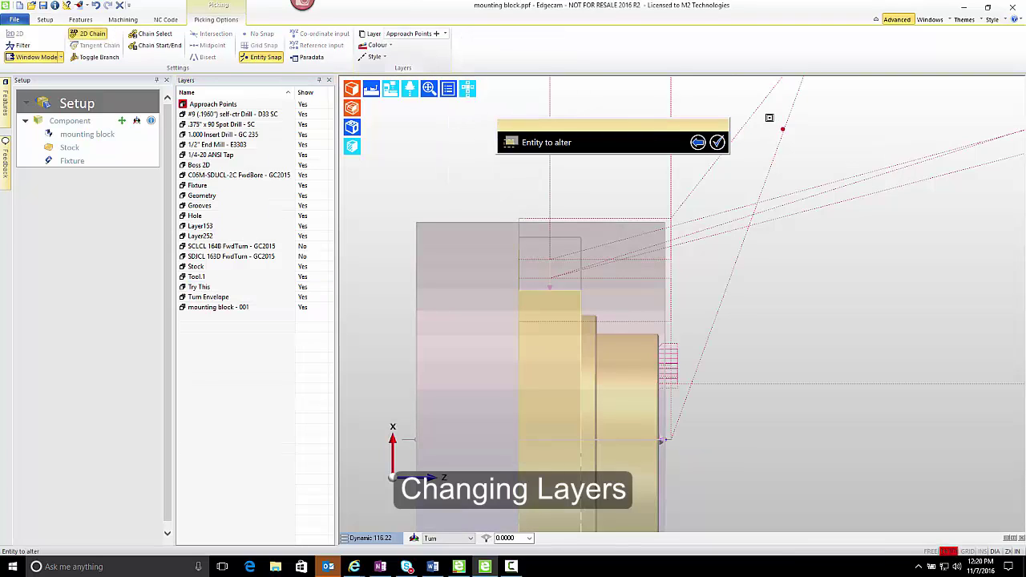
drag(769, 118, 931, 342)
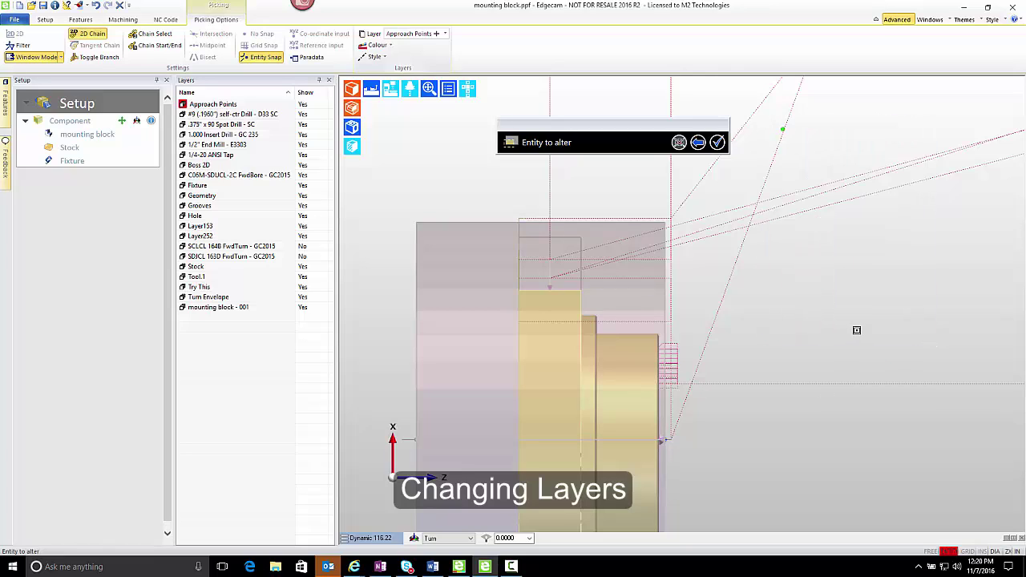
click(718, 141)
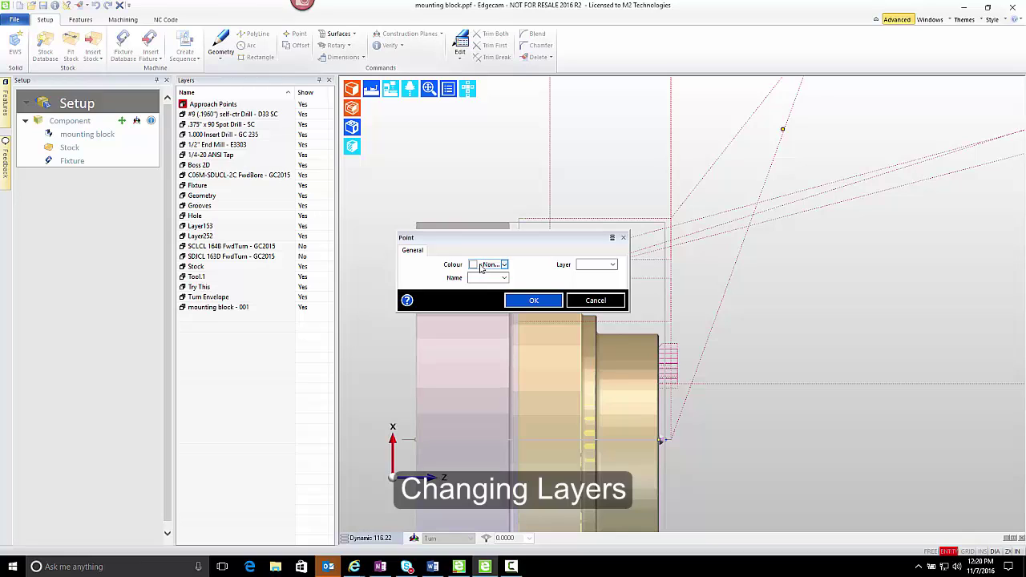
click(584, 265)
click(613, 265)
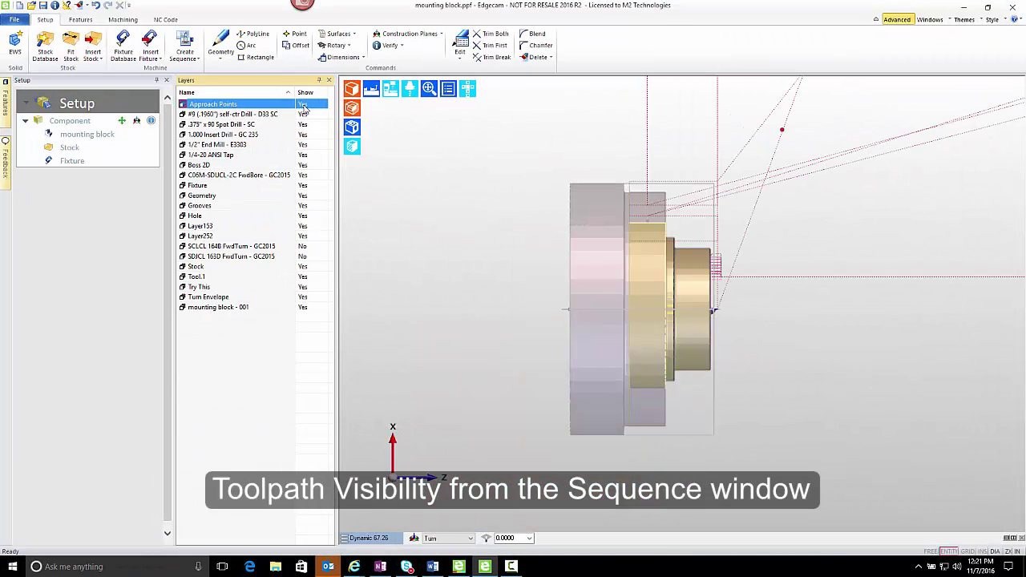
Display the hidden turning toolpaths from the Sequence window, toggling T1 Turning Tool's layer off and on
click(125, 20)
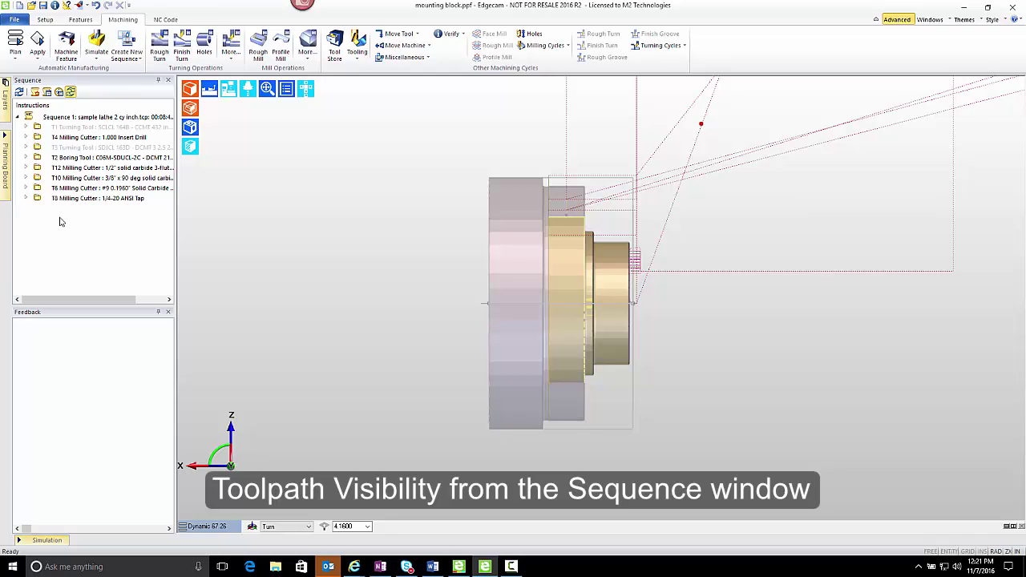
click(31, 195)
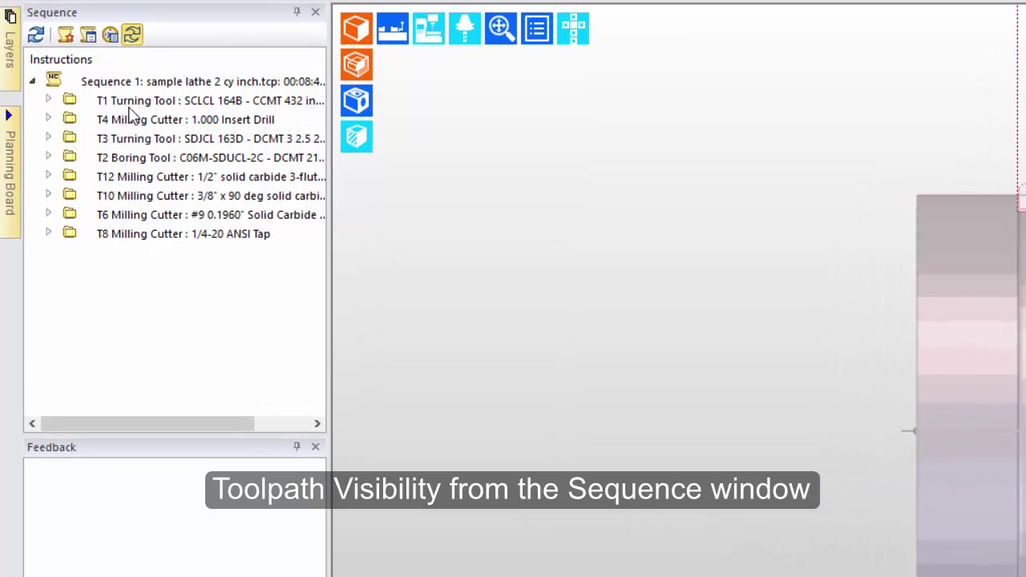
right_click(129, 110)
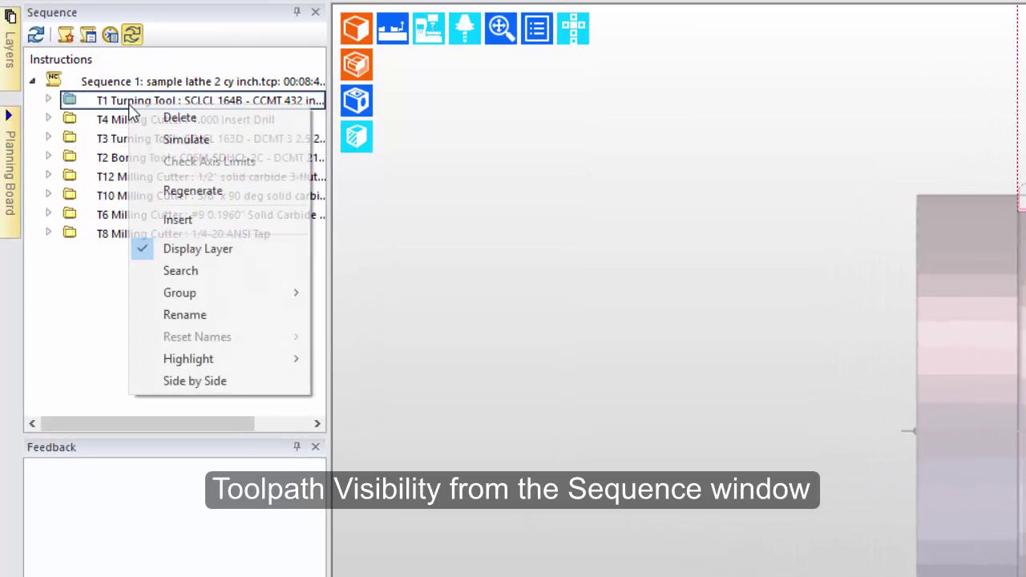
click(162, 250)
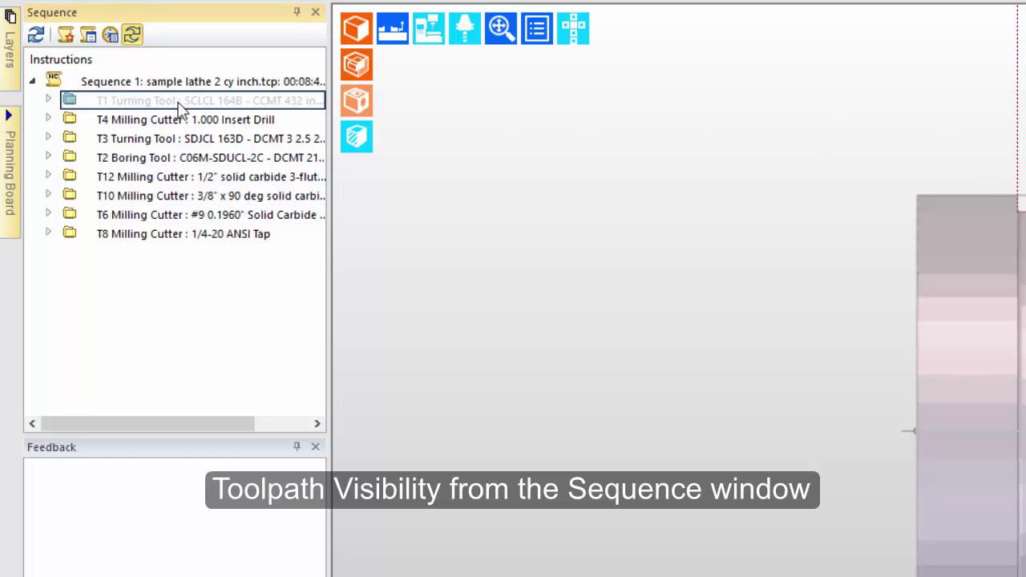
right_click(148, 102)
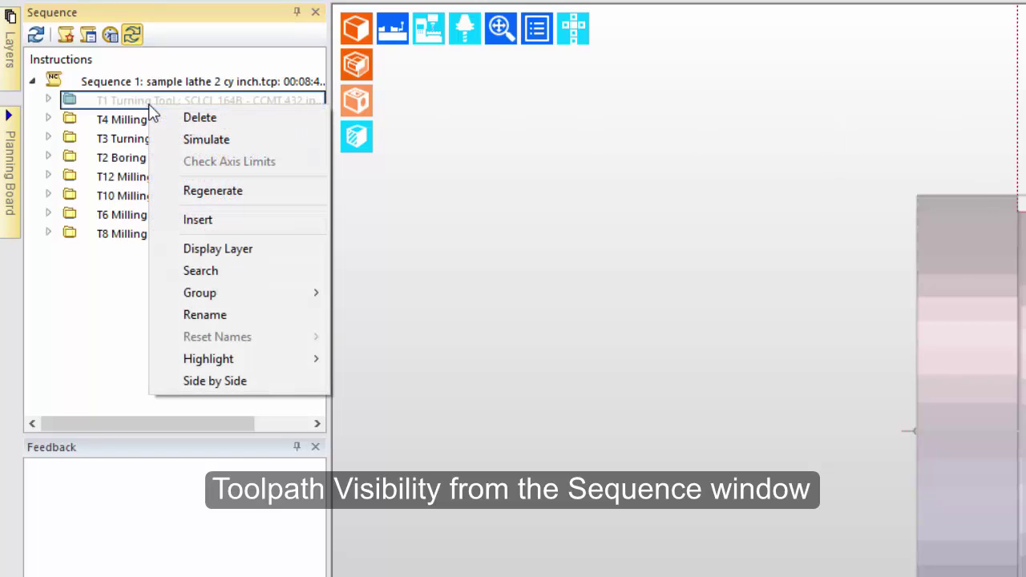
click(204, 251)
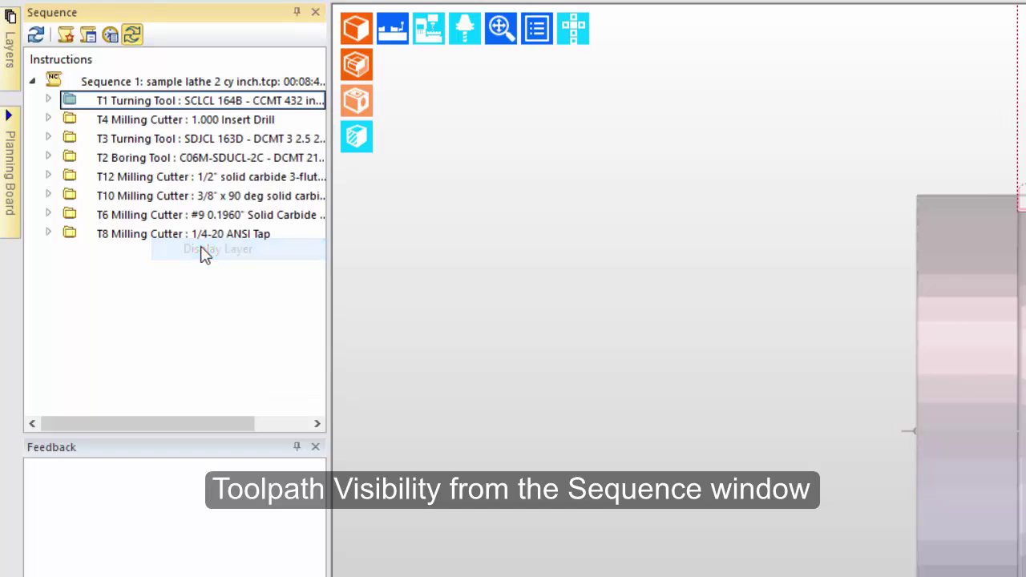
Apply Default Grouping to the sequence, then toggle instruction 1's toolpath layer off and on
right_click(200, 176)
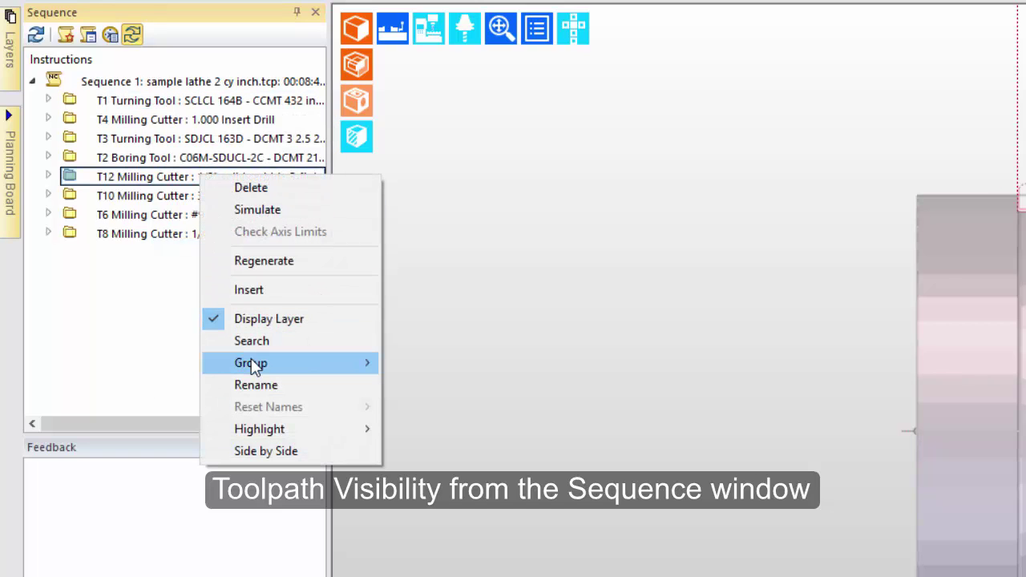
mouse_move(331, 362)
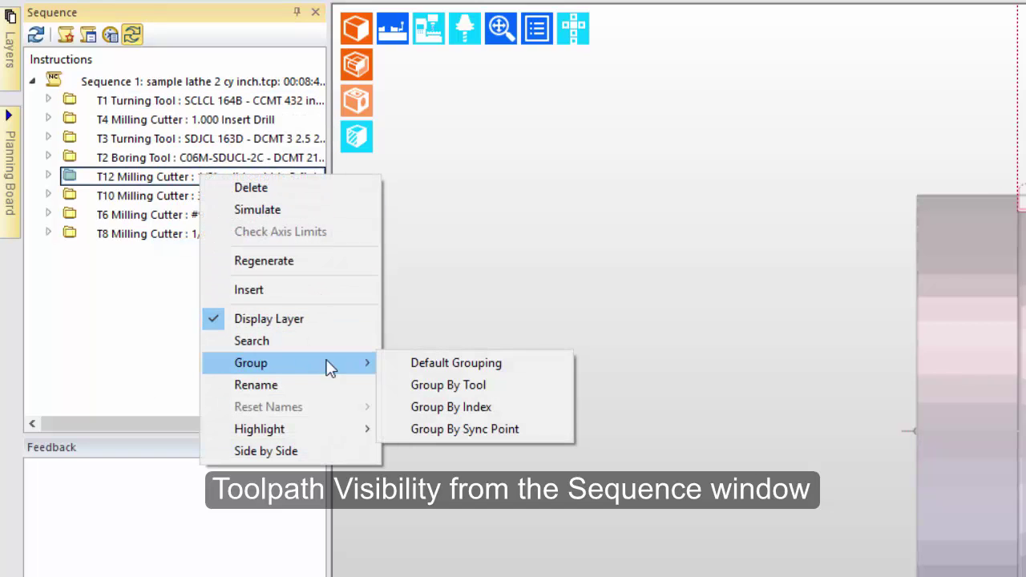
click(448, 364)
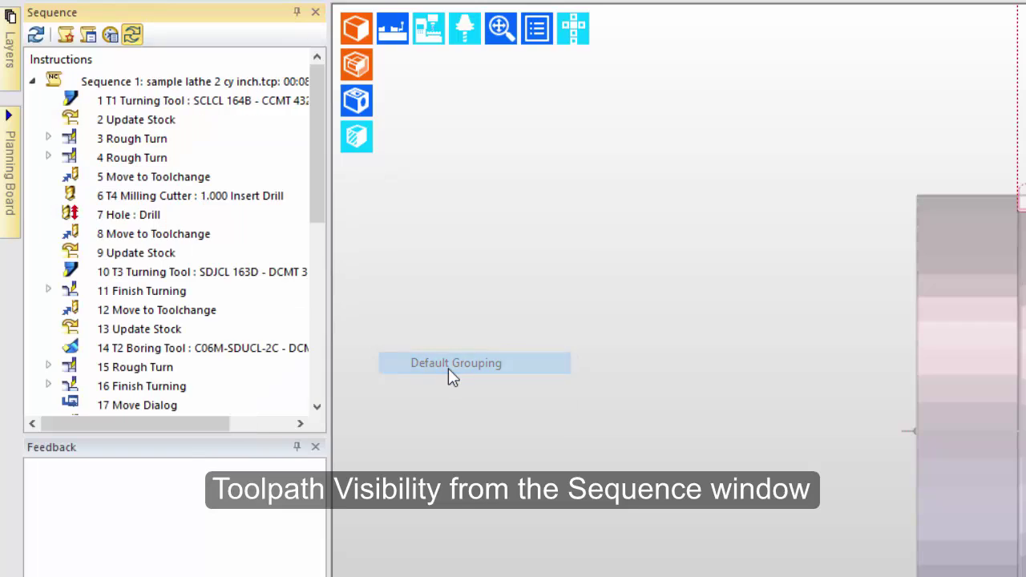
right_click(135, 111)
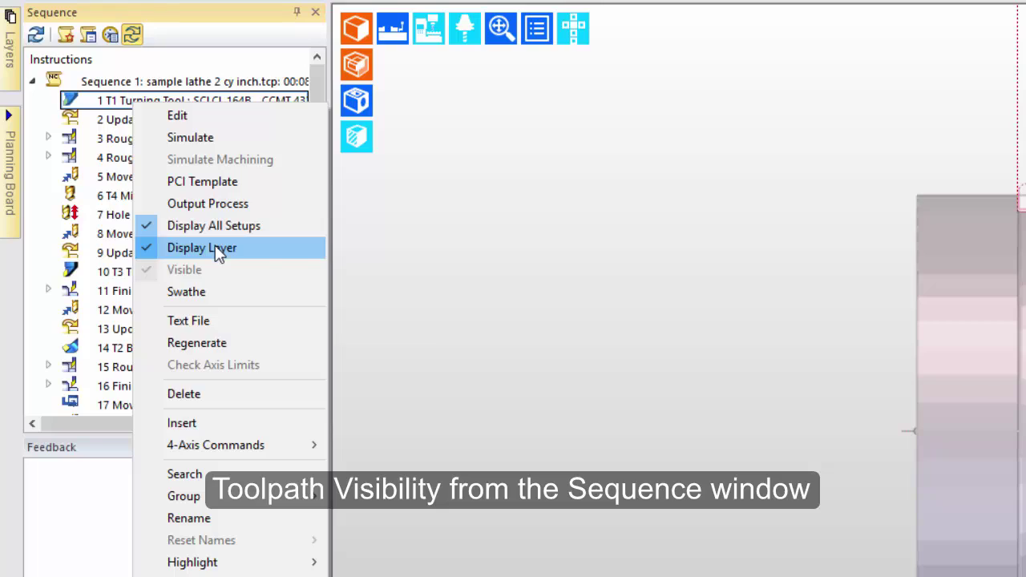
click(216, 250)
right_click(115, 104)
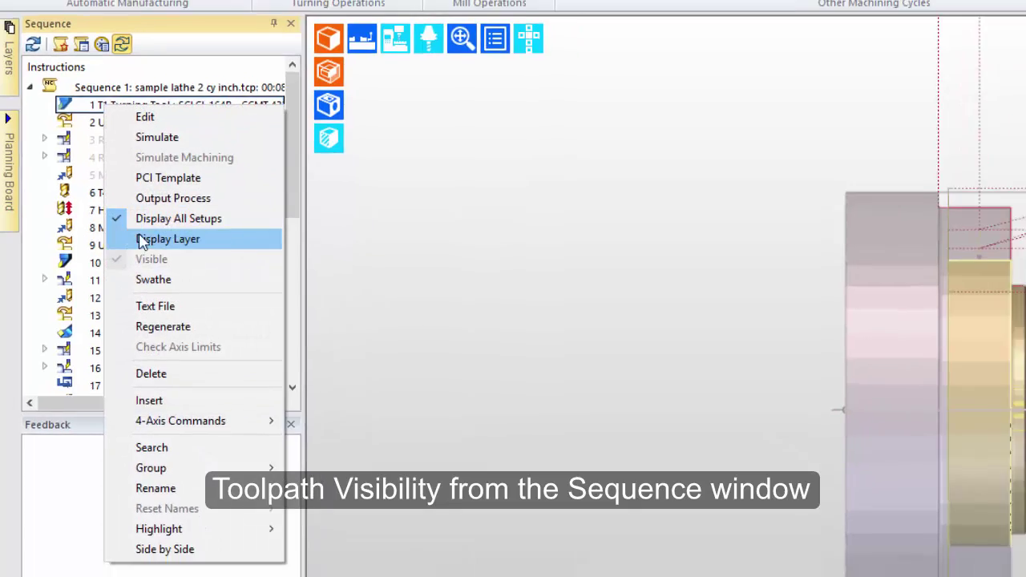
click(142, 240)
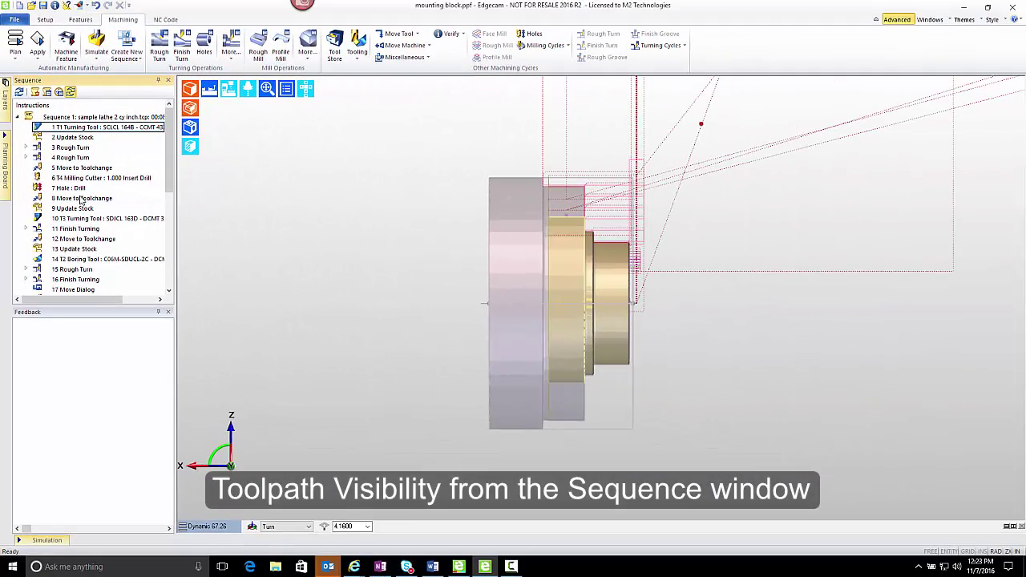
right_click(143, 196)
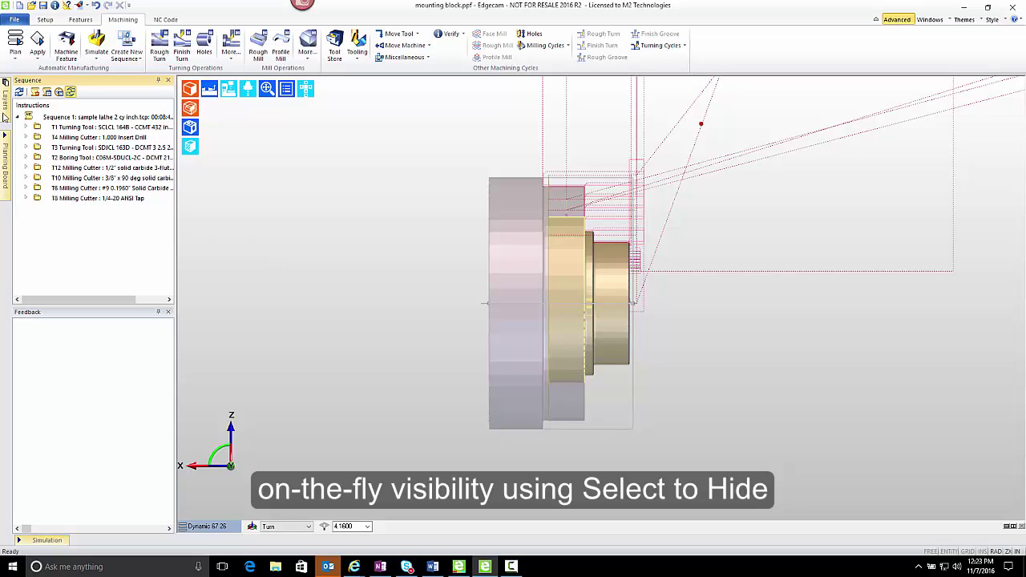
Hide the Approach Points layer with Select to Hide by picking one of its points, then widen the layer list
mouse_move(6, 106)
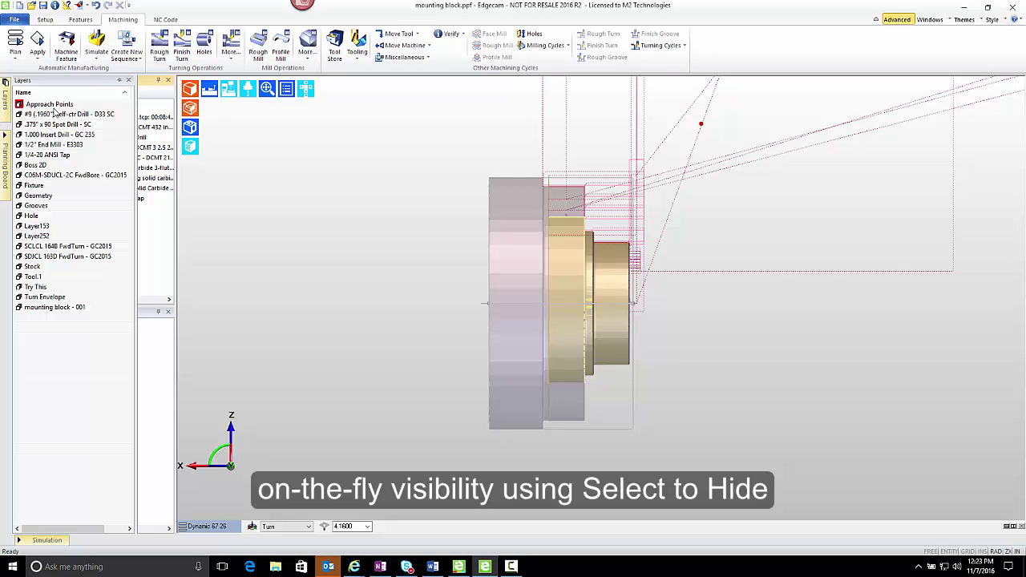
right_click(67, 156)
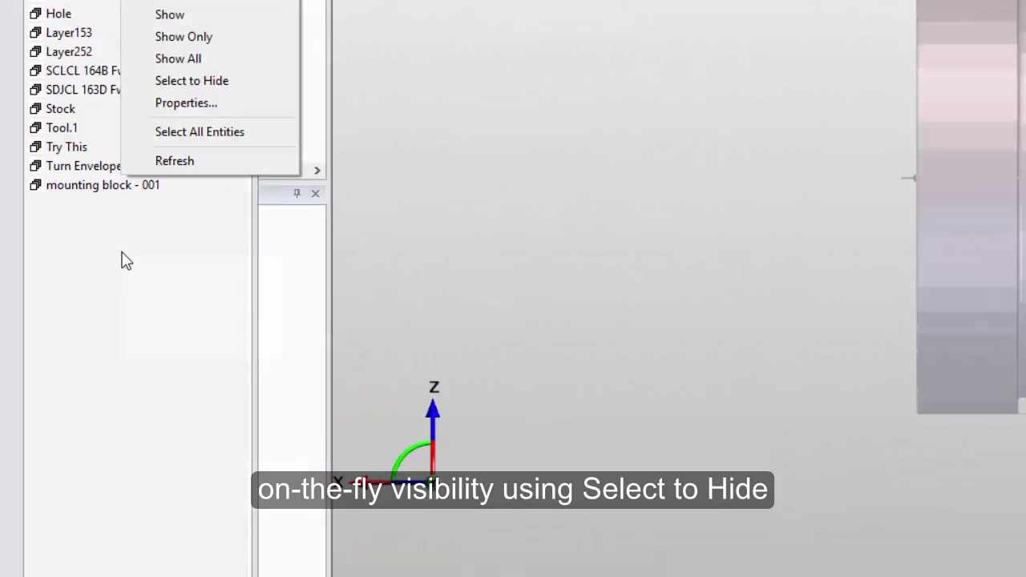
right_click(66, 348)
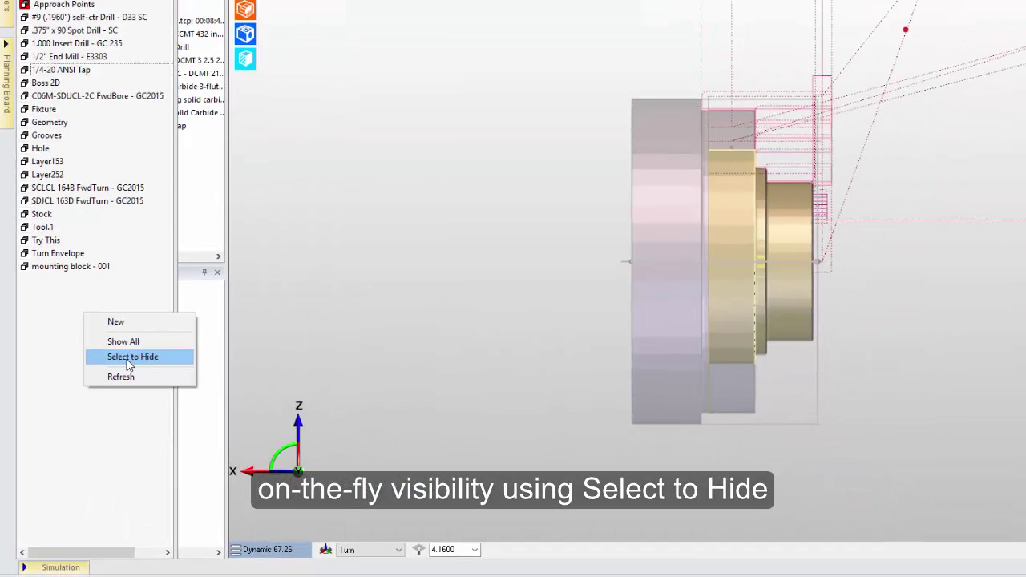
click(189, 317)
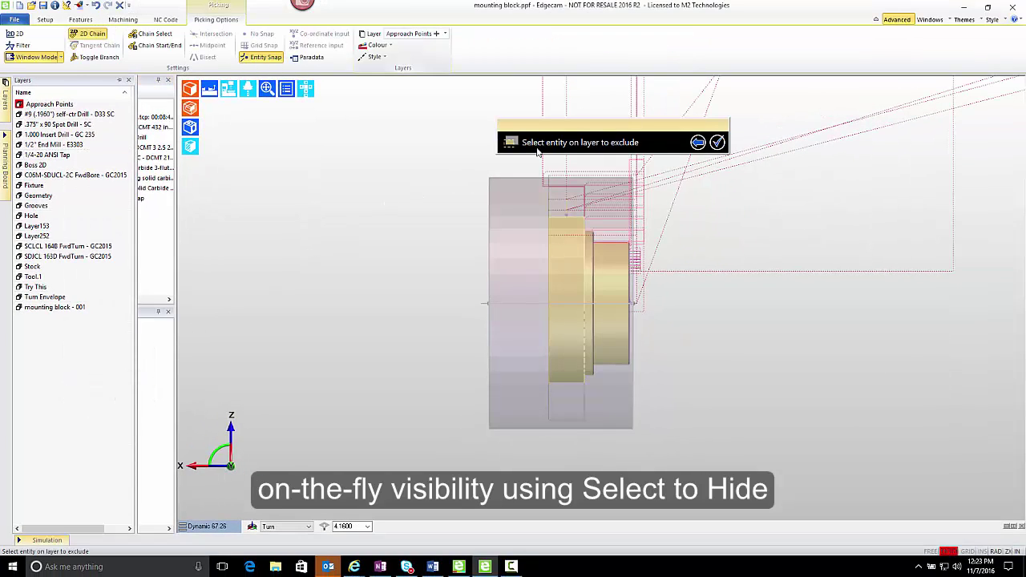
drag(568, 130, 317, 113)
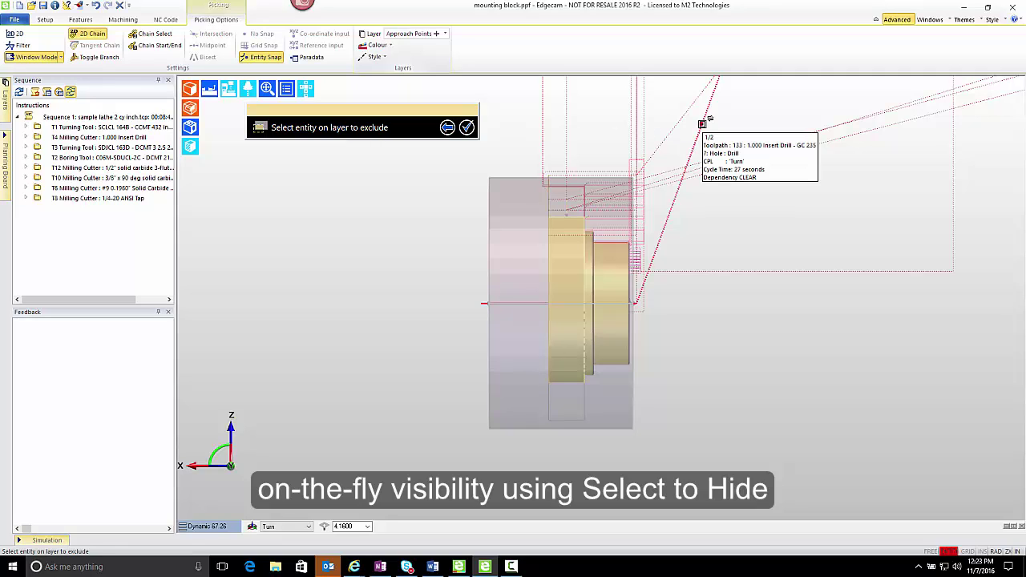
click(702, 123)
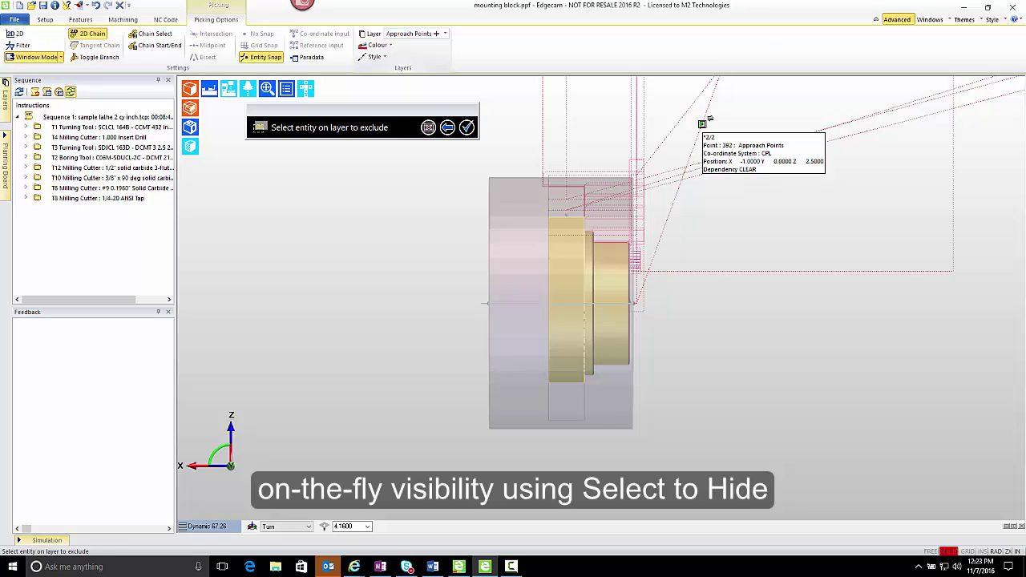
click(703, 122)
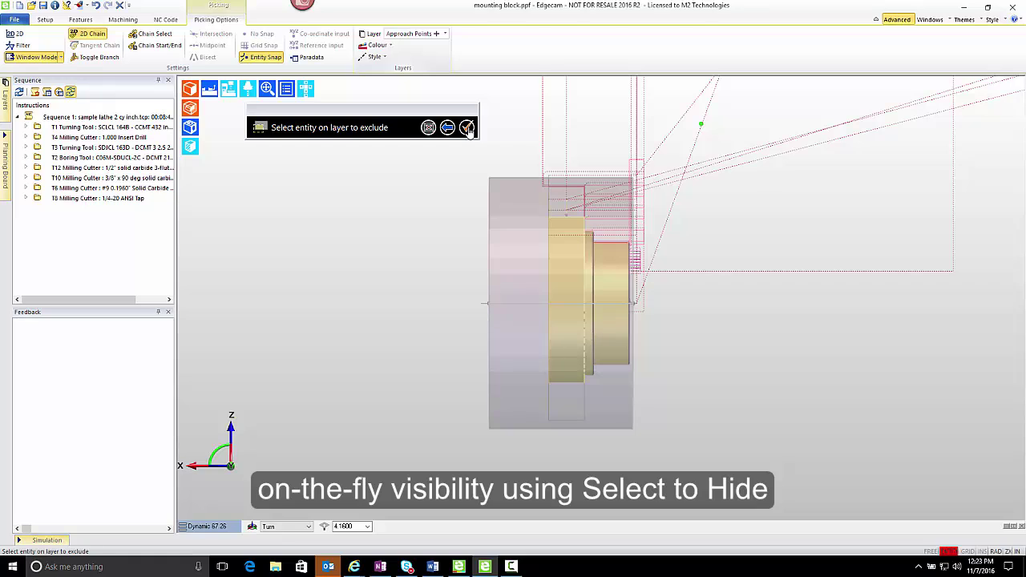
click(467, 128)
mouse_move(7, 106)
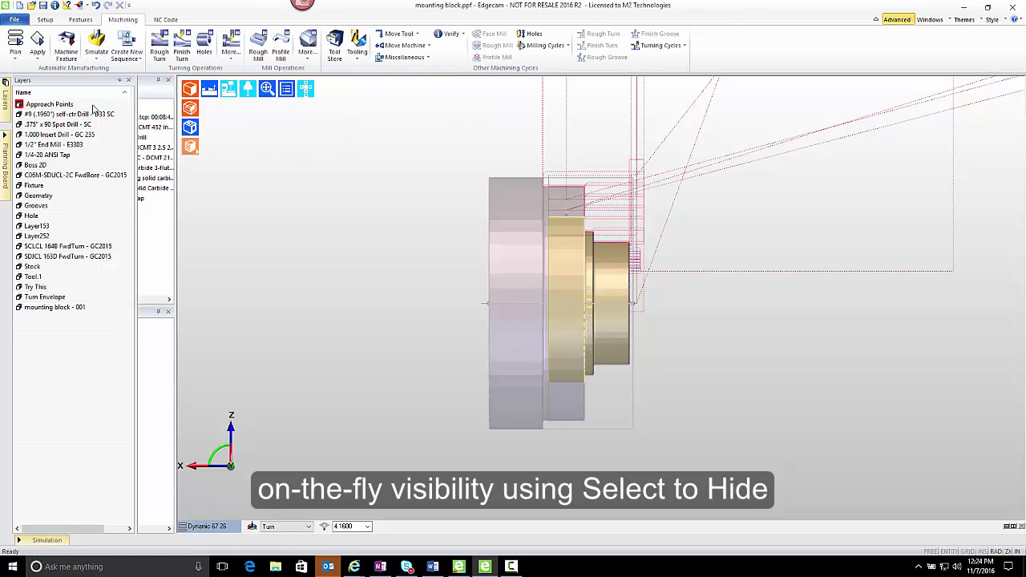
drag(176, 107, 176, 108)
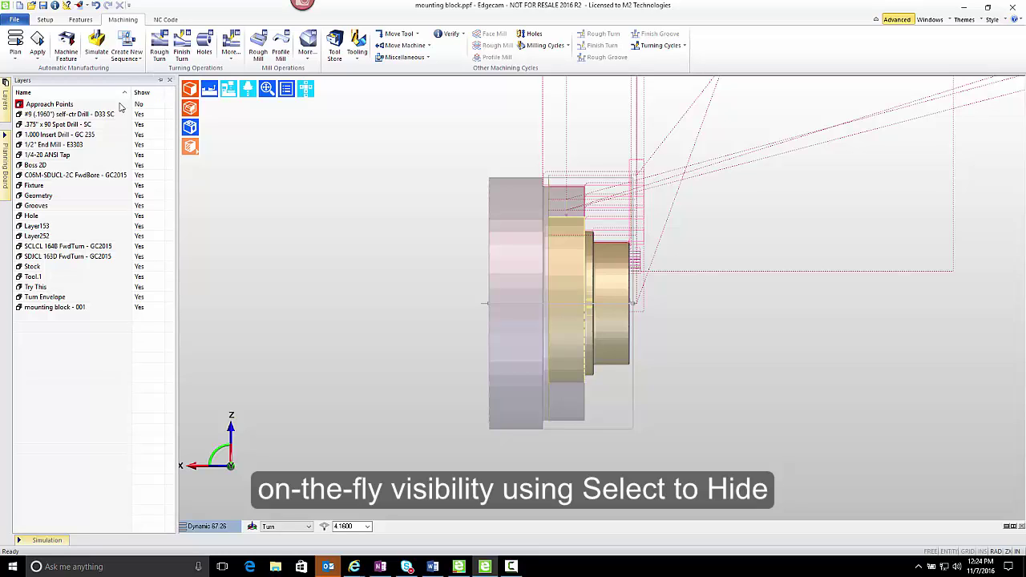